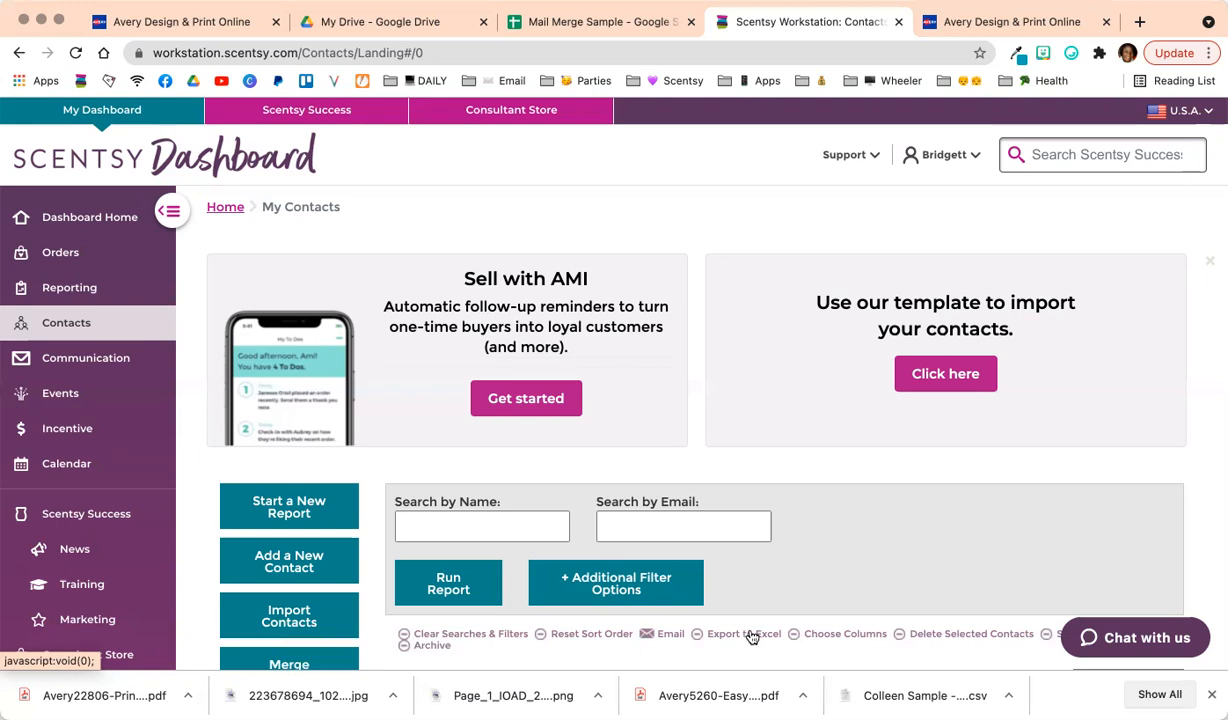
In Google Drive, open the MAILOUTS folder inside 01 PERSONAL BUSINESS.
left_click(347, 33)
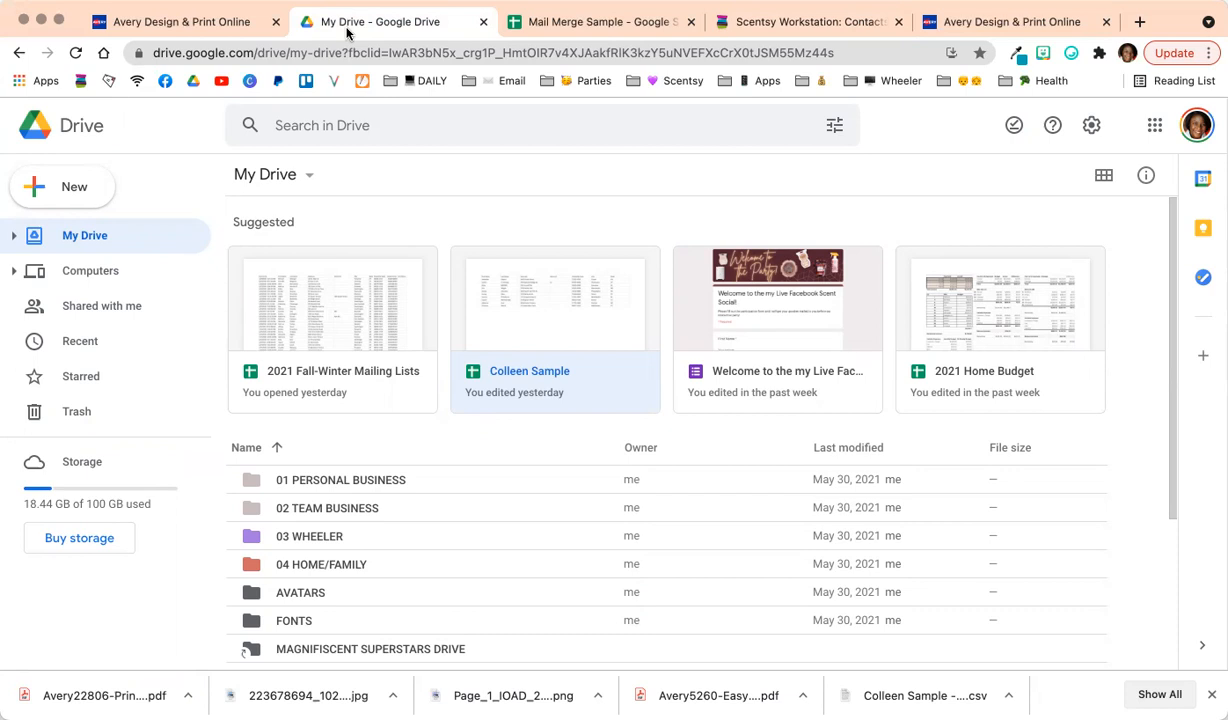
left_click(335, 489)
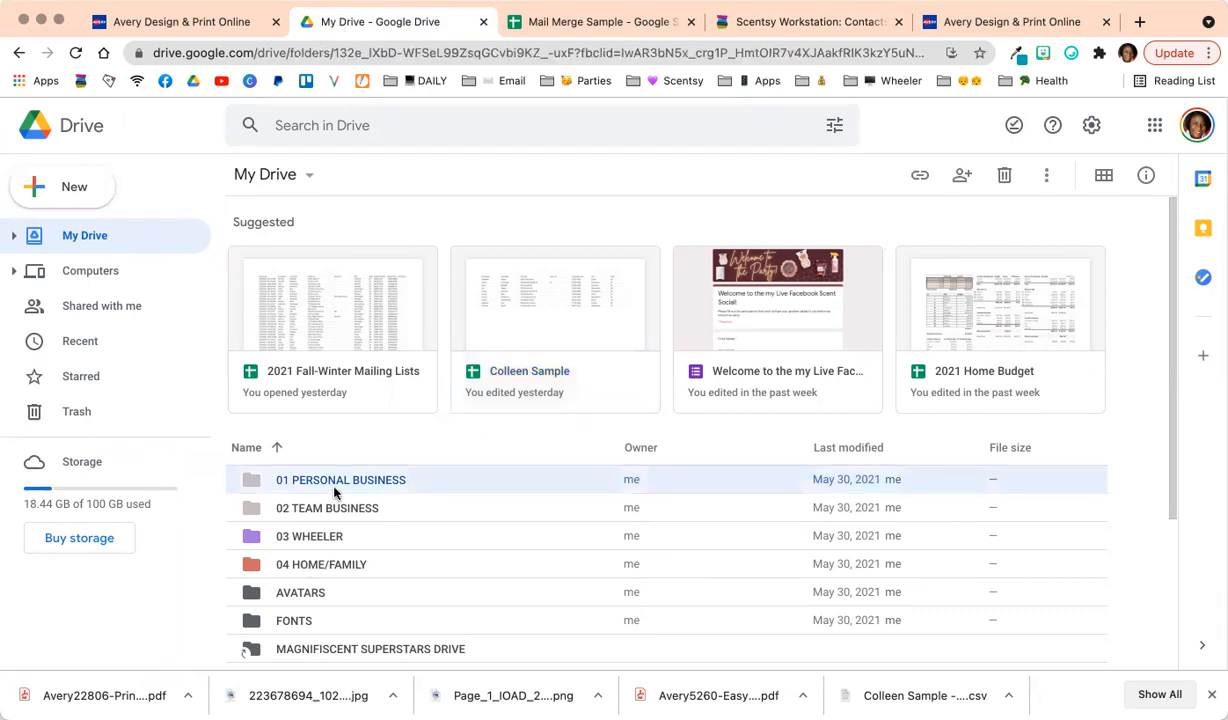
double_click(335, 489)
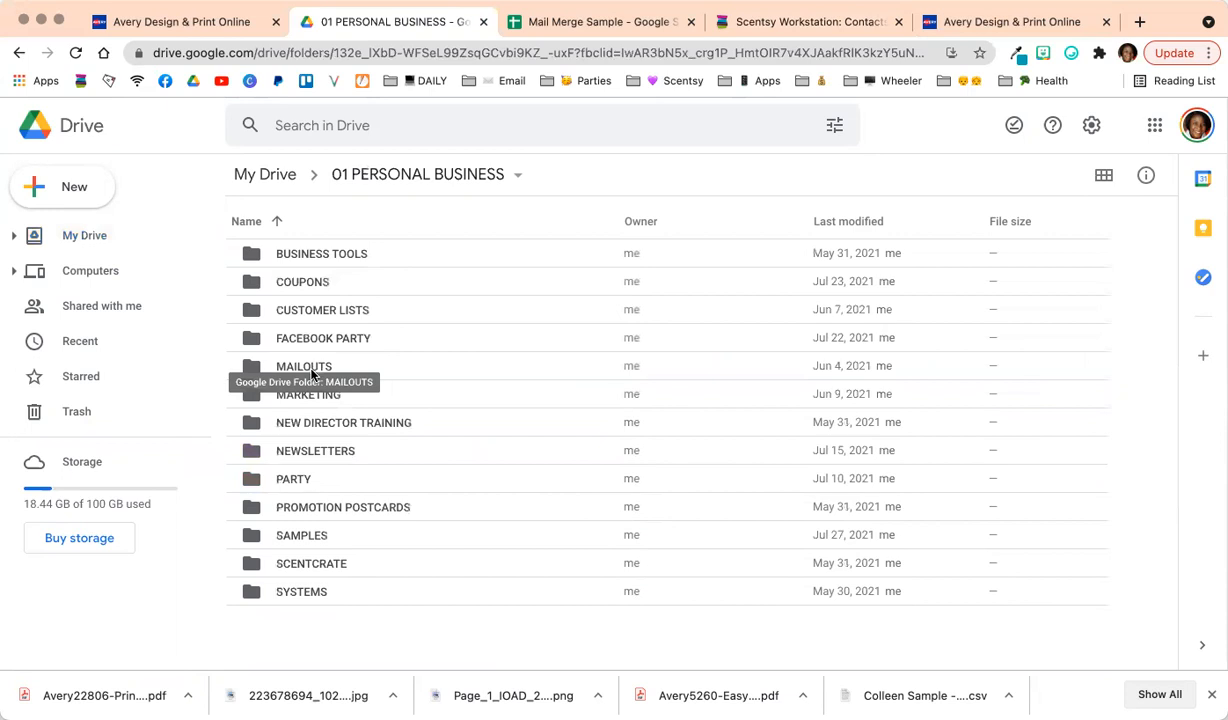
double_click(311, 367)
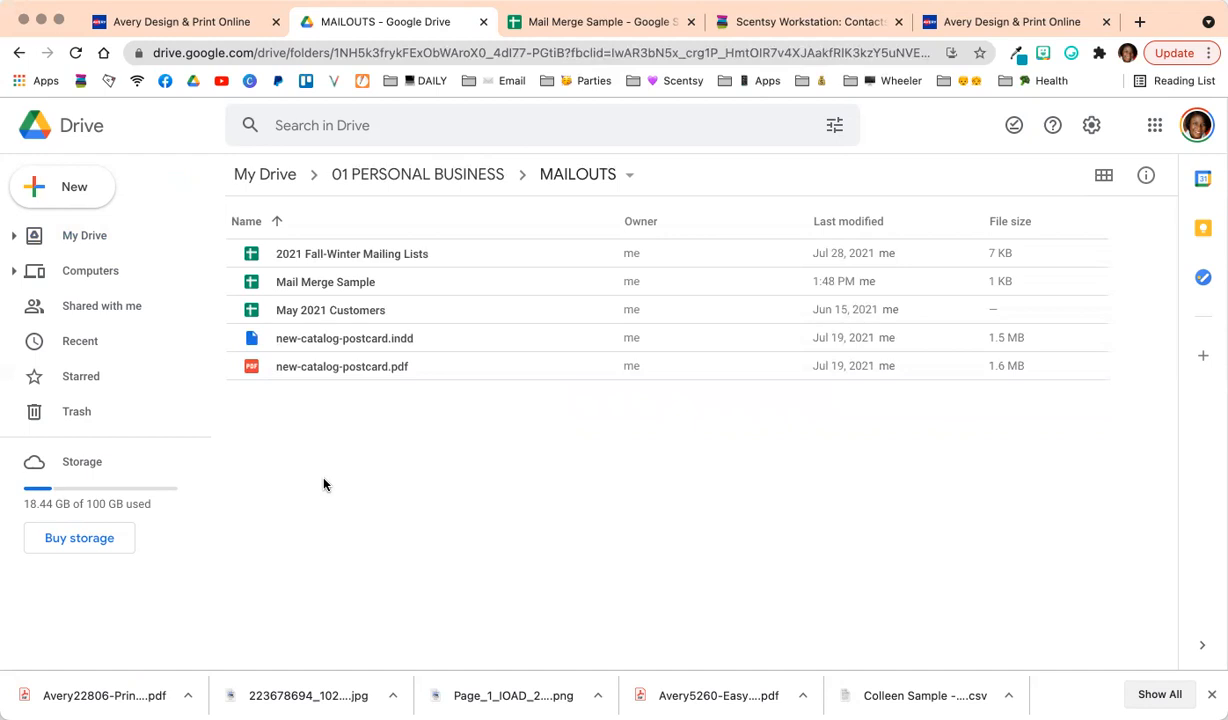
Dismiss the New menu and switch to the Mail Merge Sample spreadsheet.
left_click(93, 186)
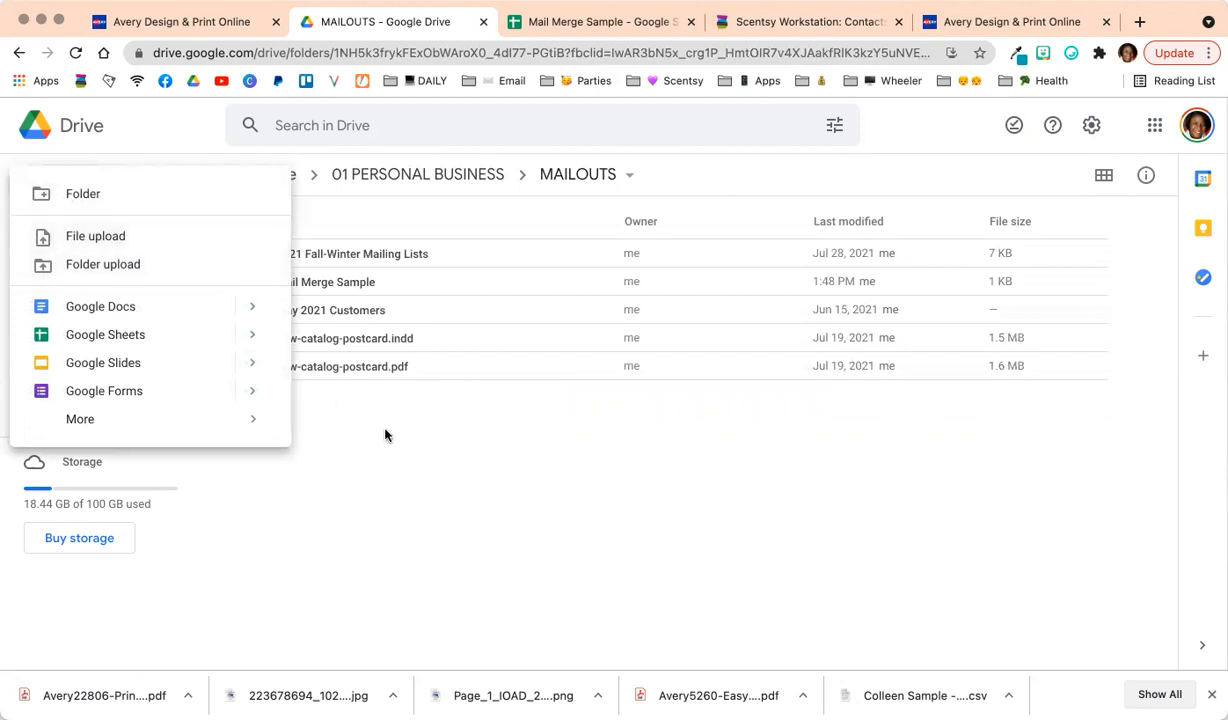
left_click(431, 481)
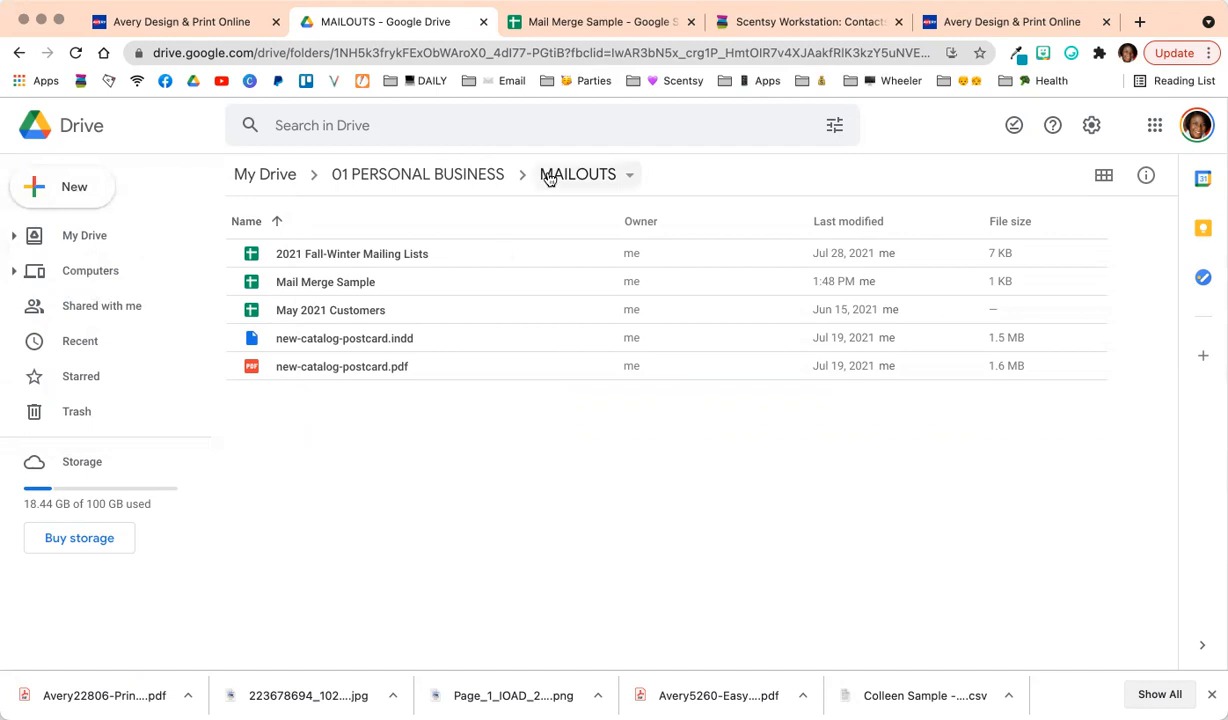
left_click(596, 24)
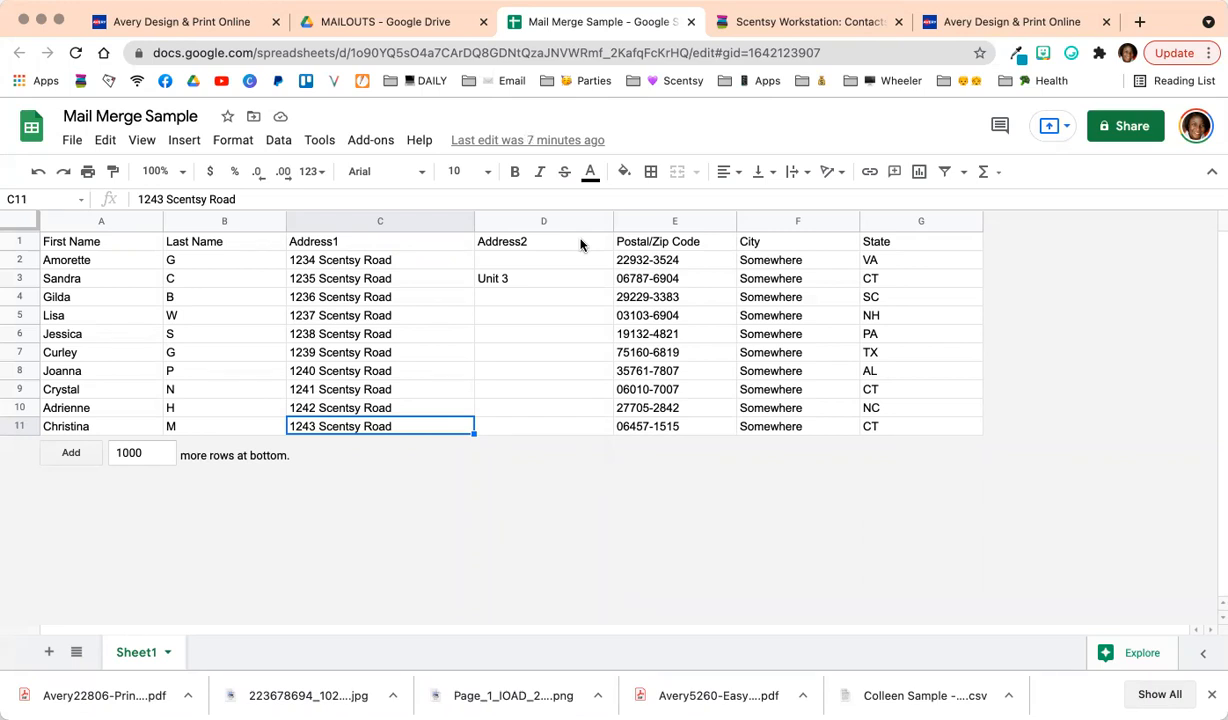
left_click(531, 285)
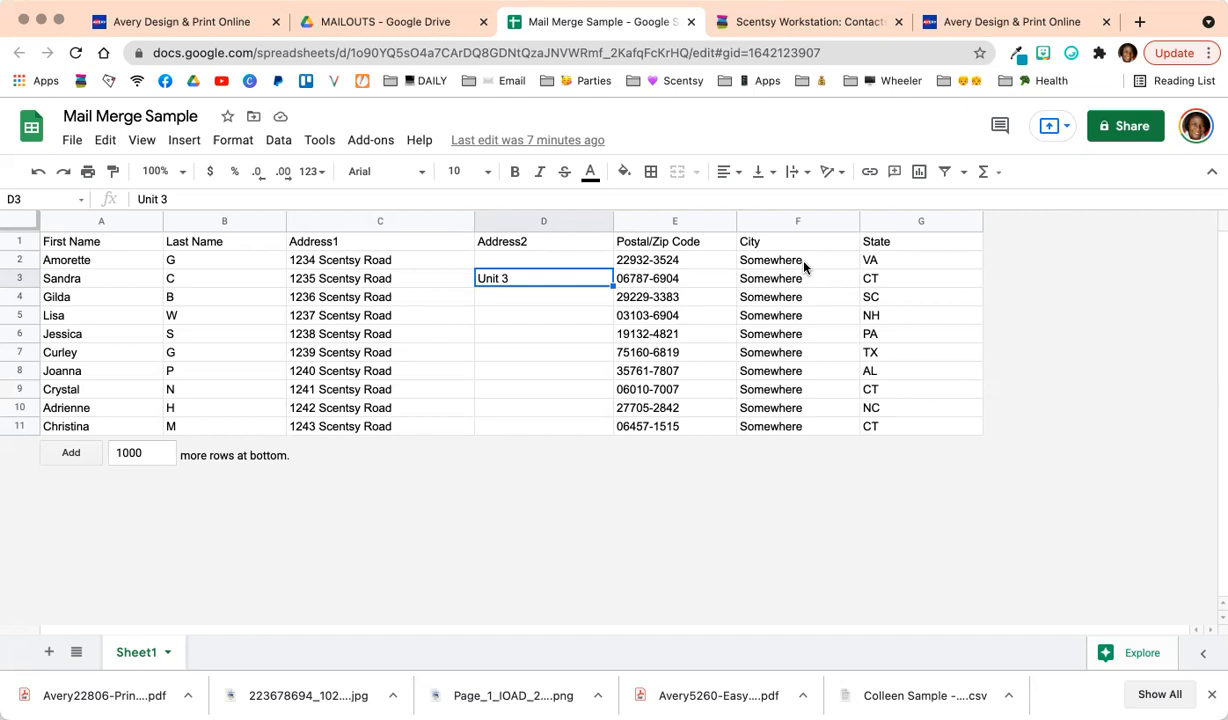
Download the current sheet as a .csv file, then go back to the Avery 5260 page.
left_click(71, 143)
mouse_move(97, 366)
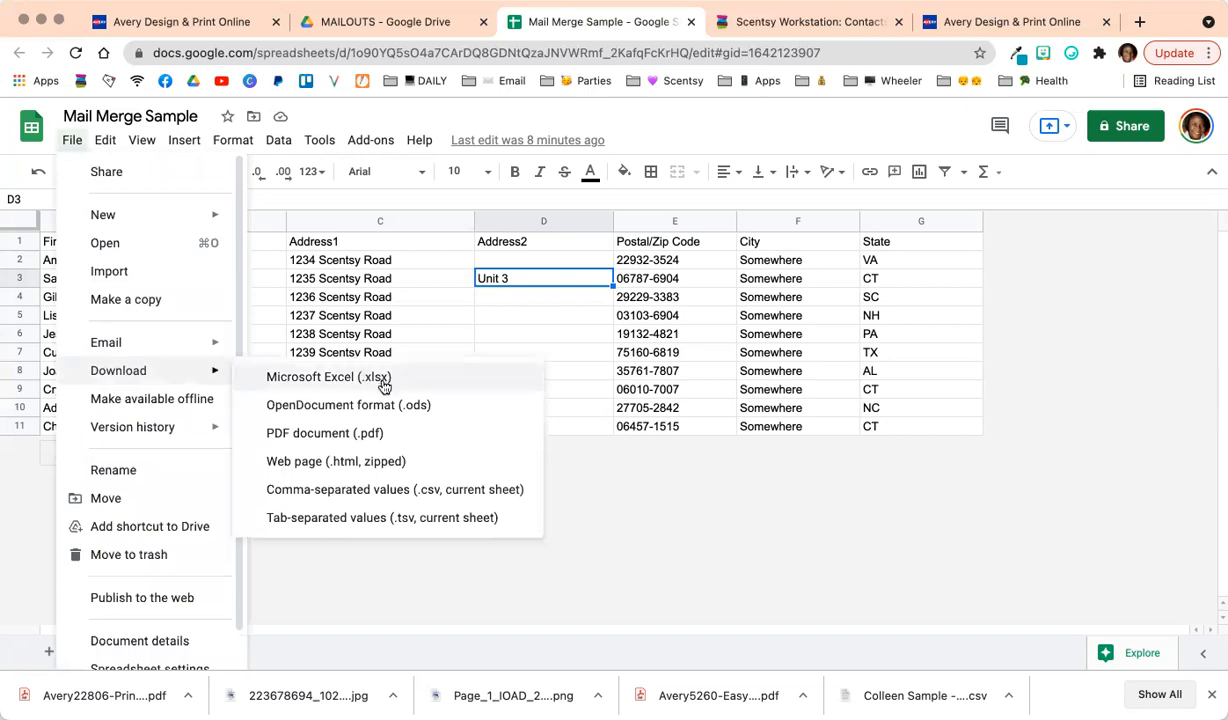
left_click(391, 490)
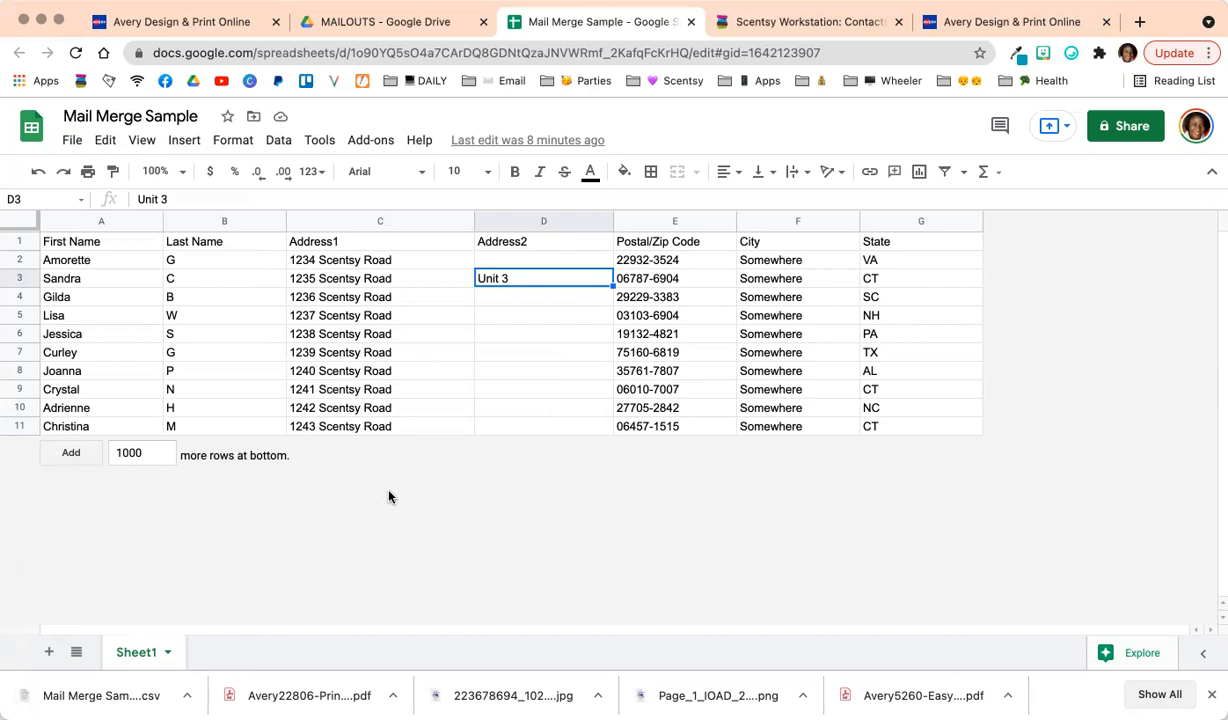
left_click(174, 24)
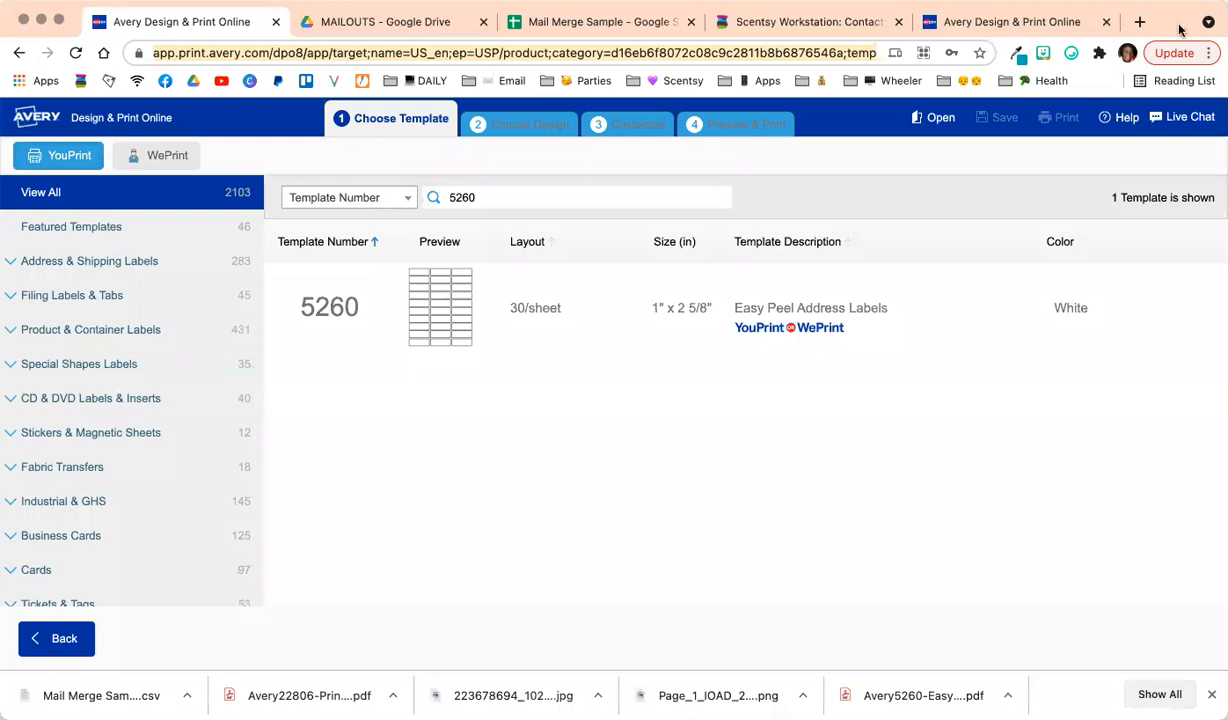
Load the Avery templates page in a new browser tab.
left_click(1140, 21)
type("avery.com/templates")
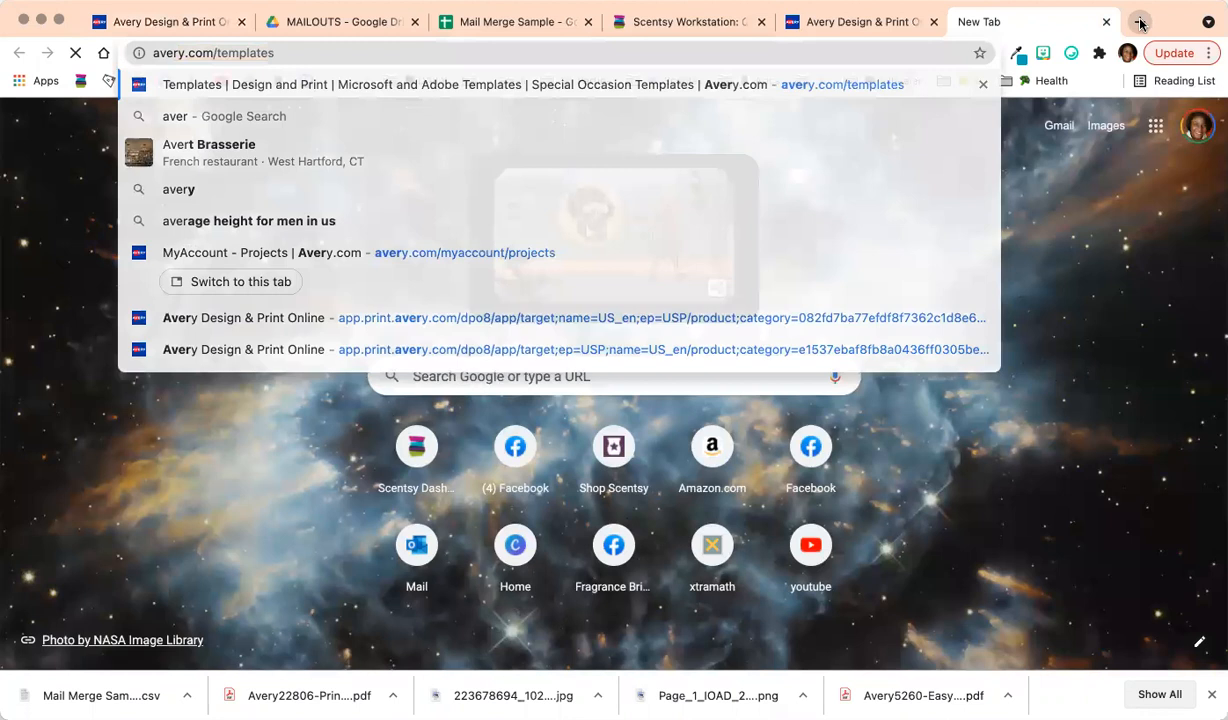
key("Return")
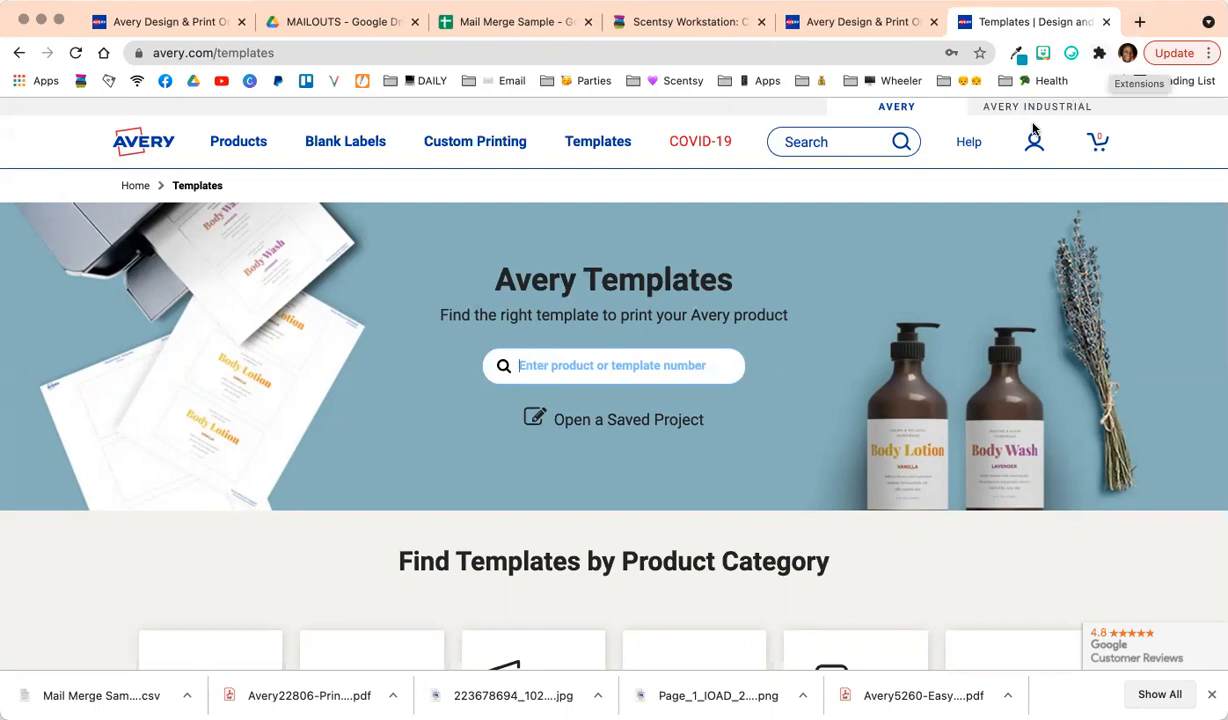
left_click(131, 21)
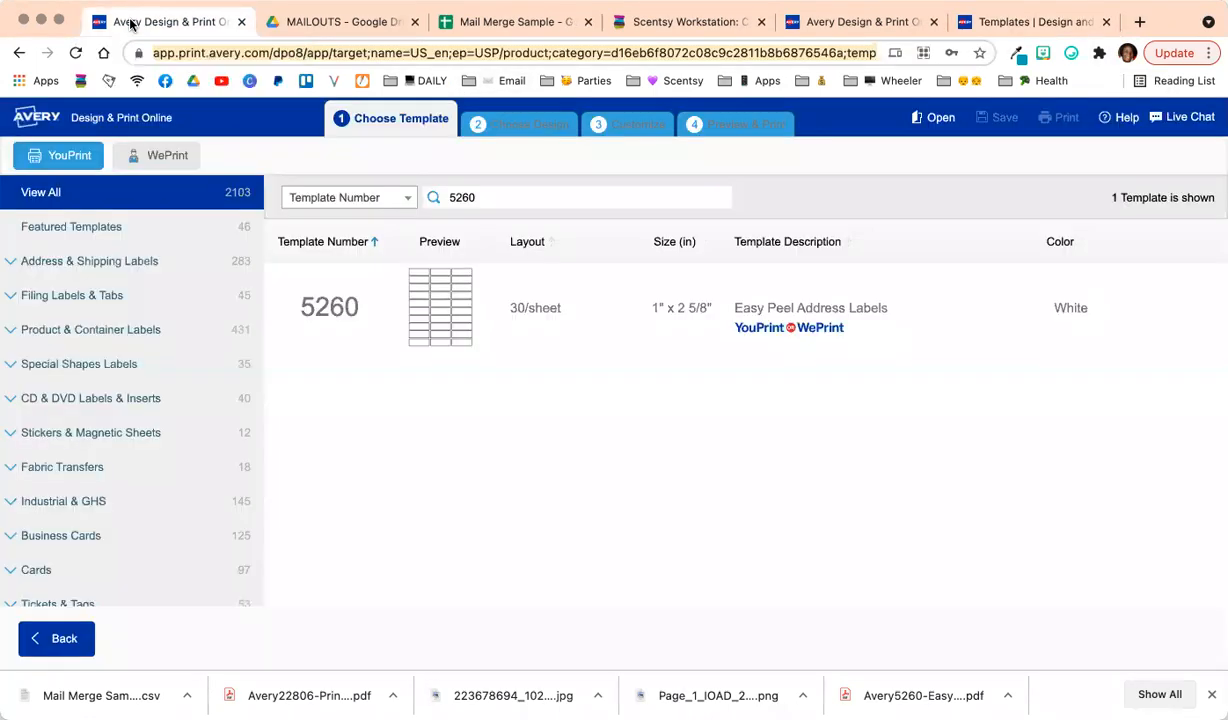
left_click(1029, 24)
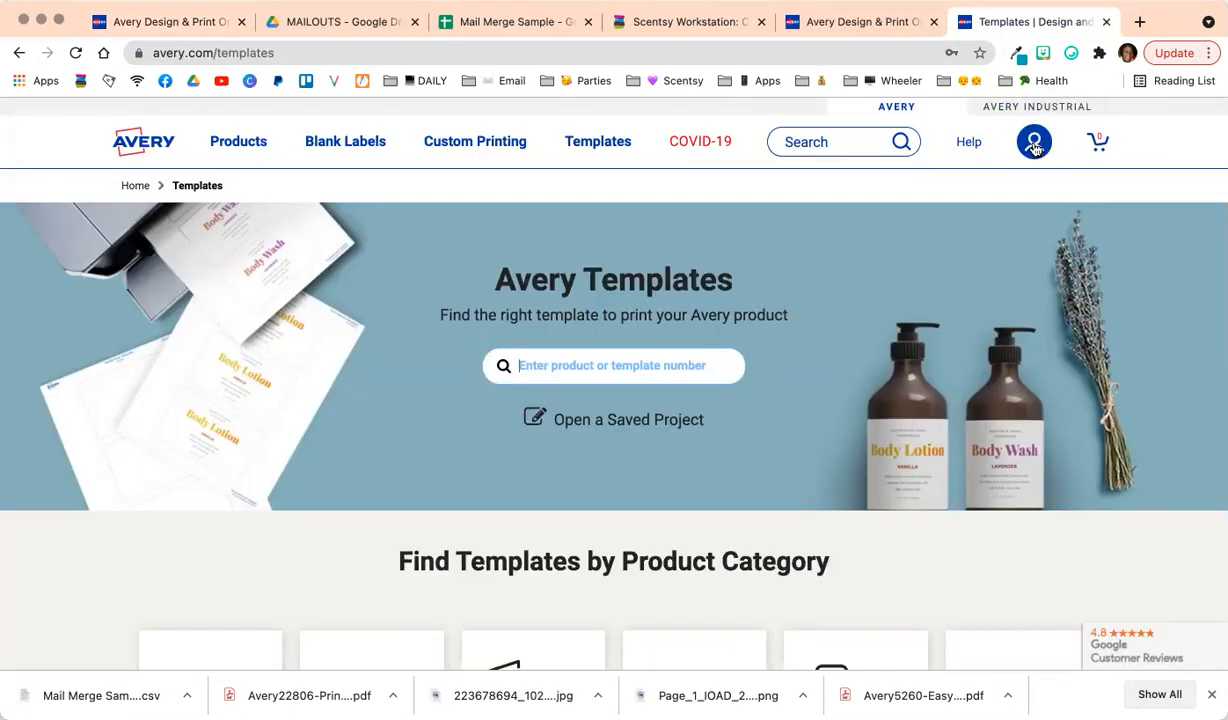
Sign in to the Avery account with the saved login and view saved Projects.
left_click(1034, 146)
left_click(963, 228)
left_click(987, 300)
left_click(973, 370)
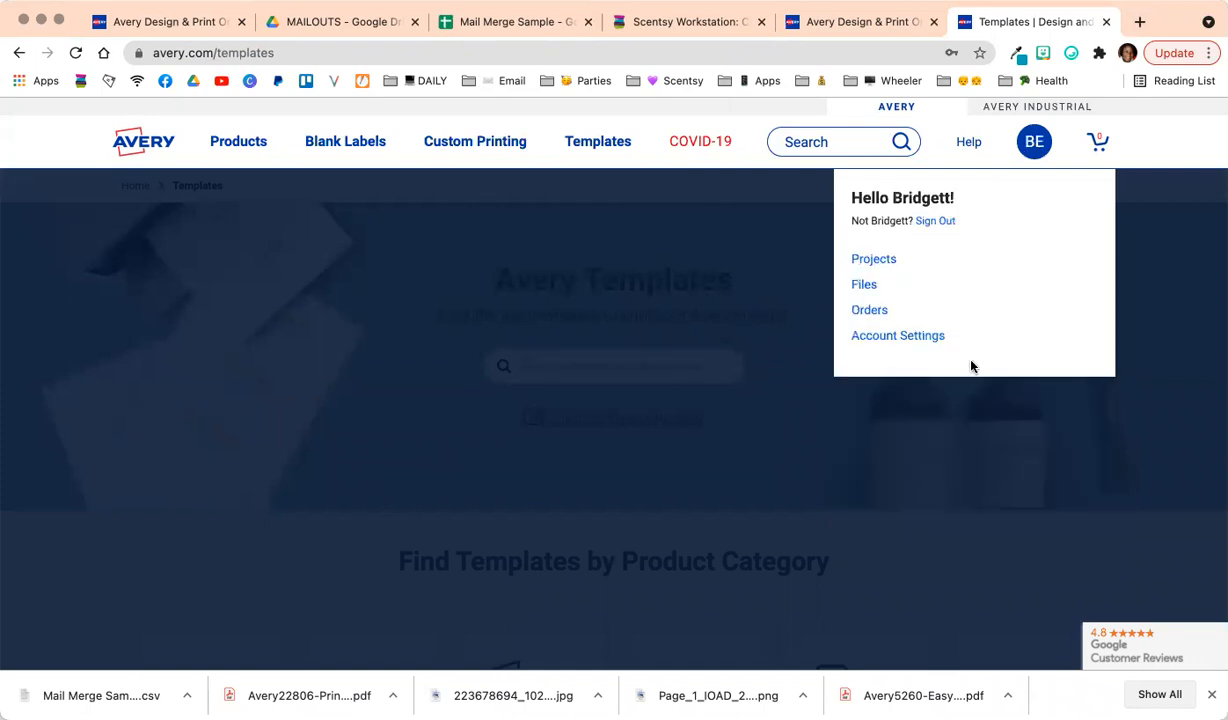
left_click(866, 259)
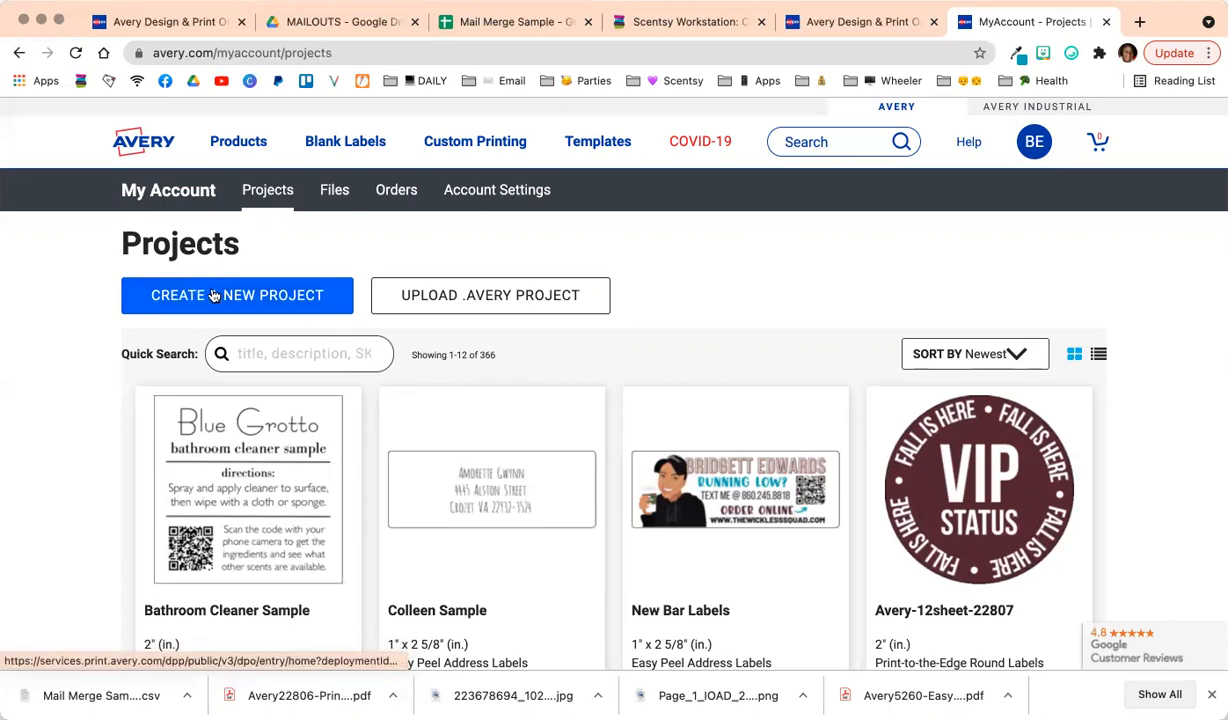
left_click(172, 26)
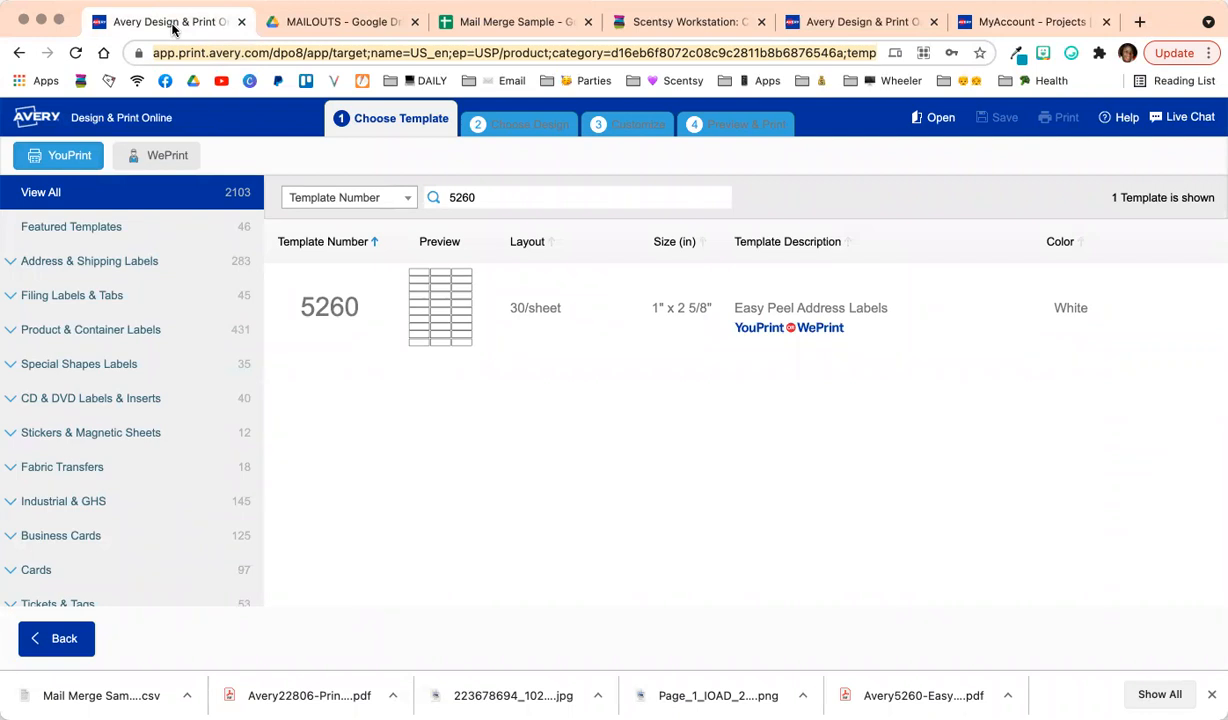
Choose template 5260 Easy Peel Address Labels and start with the blank design.
left_click(492, 325)
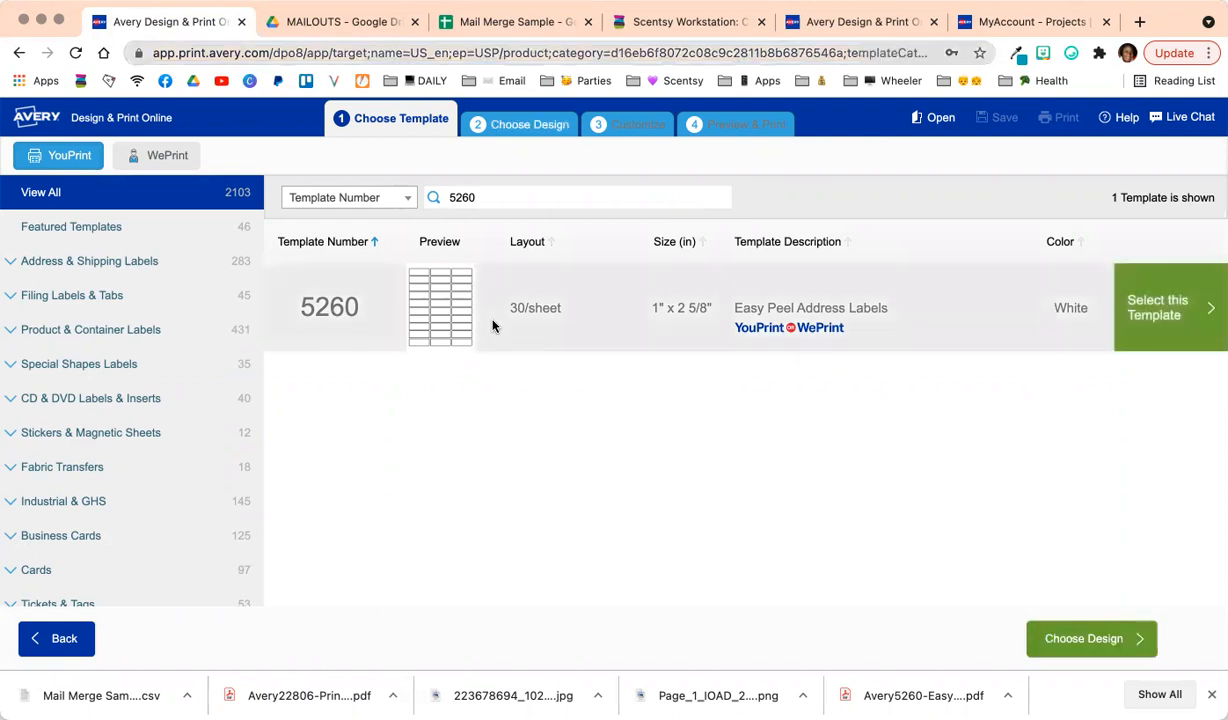
left_click(1160, 299)
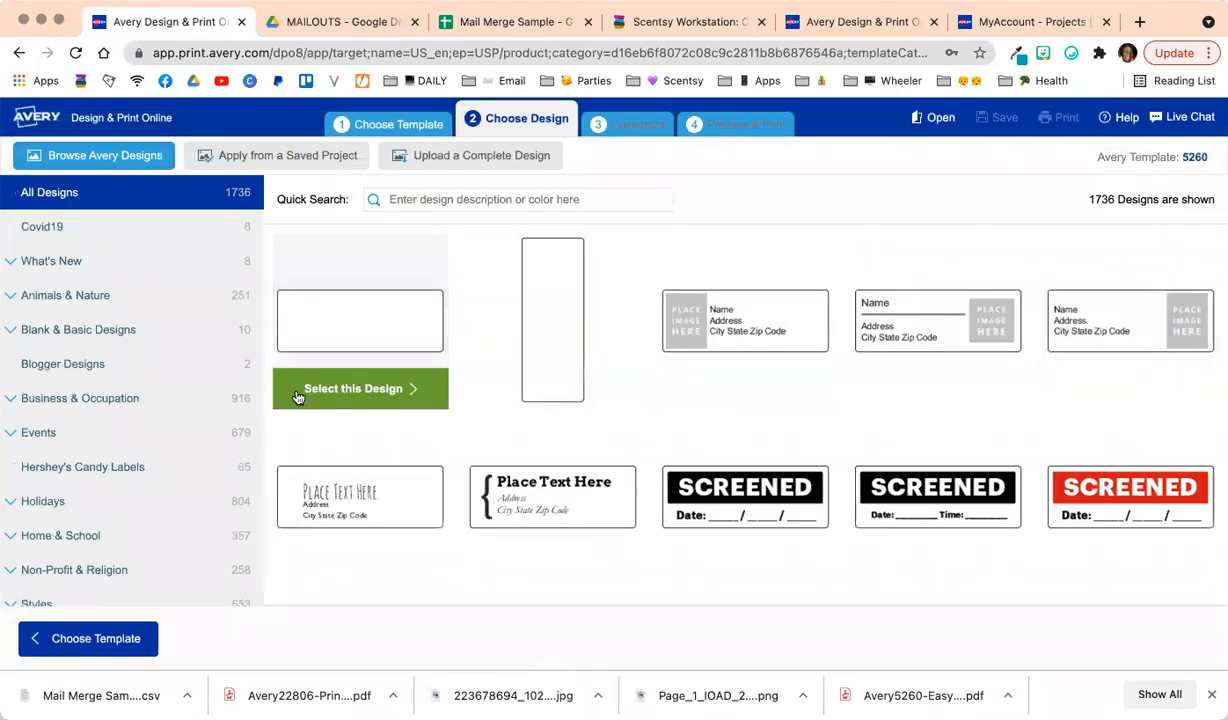
left_click(303, 397)
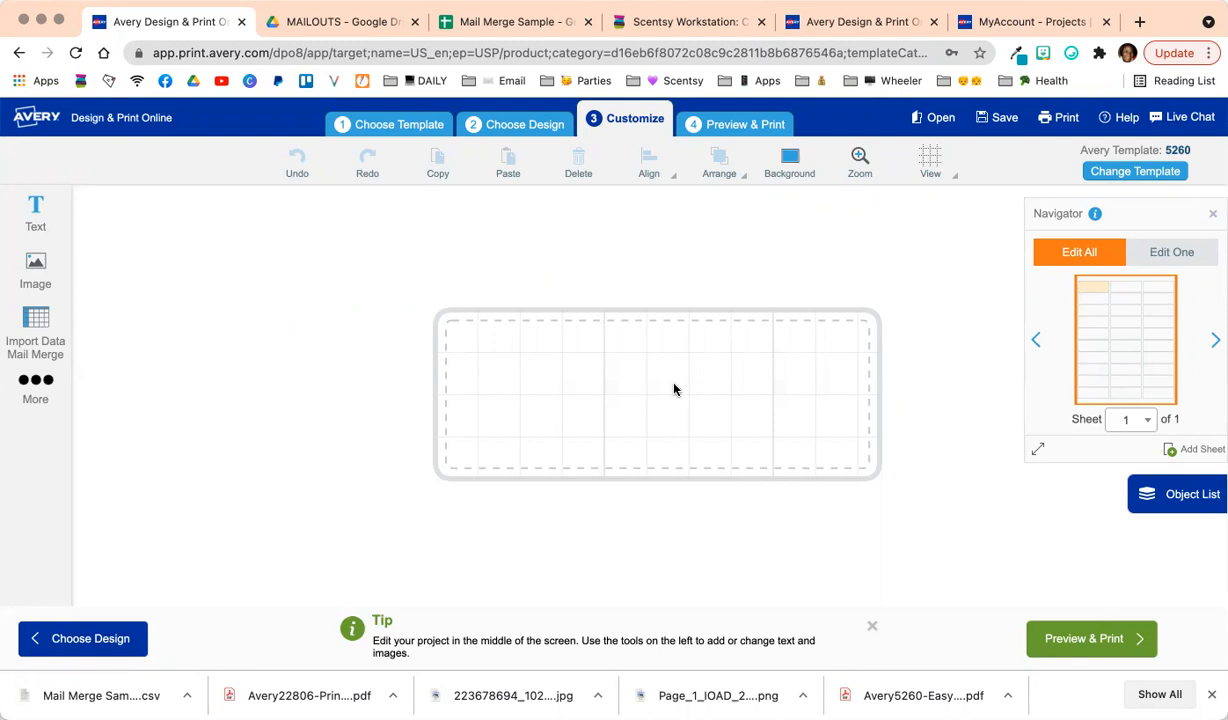
With Edit All active, start an Import Data / Mail Merge from the sidebar.
left_click(1183, 256)
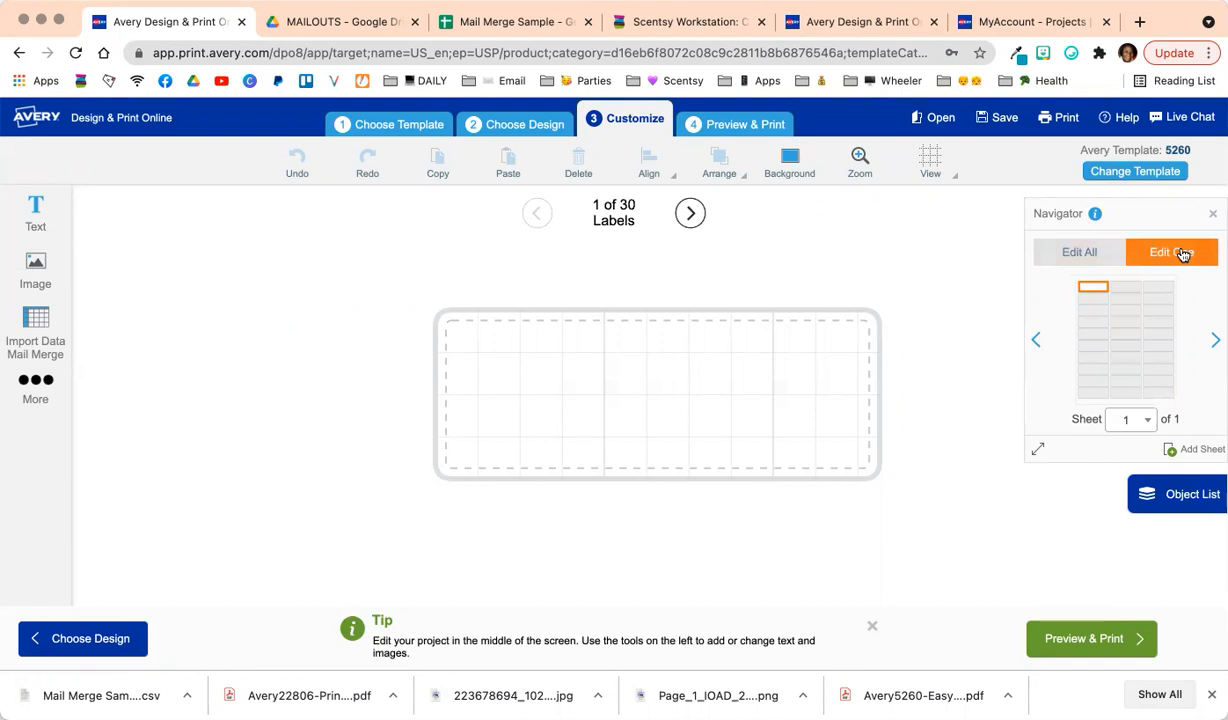
left_click(1078, 255)
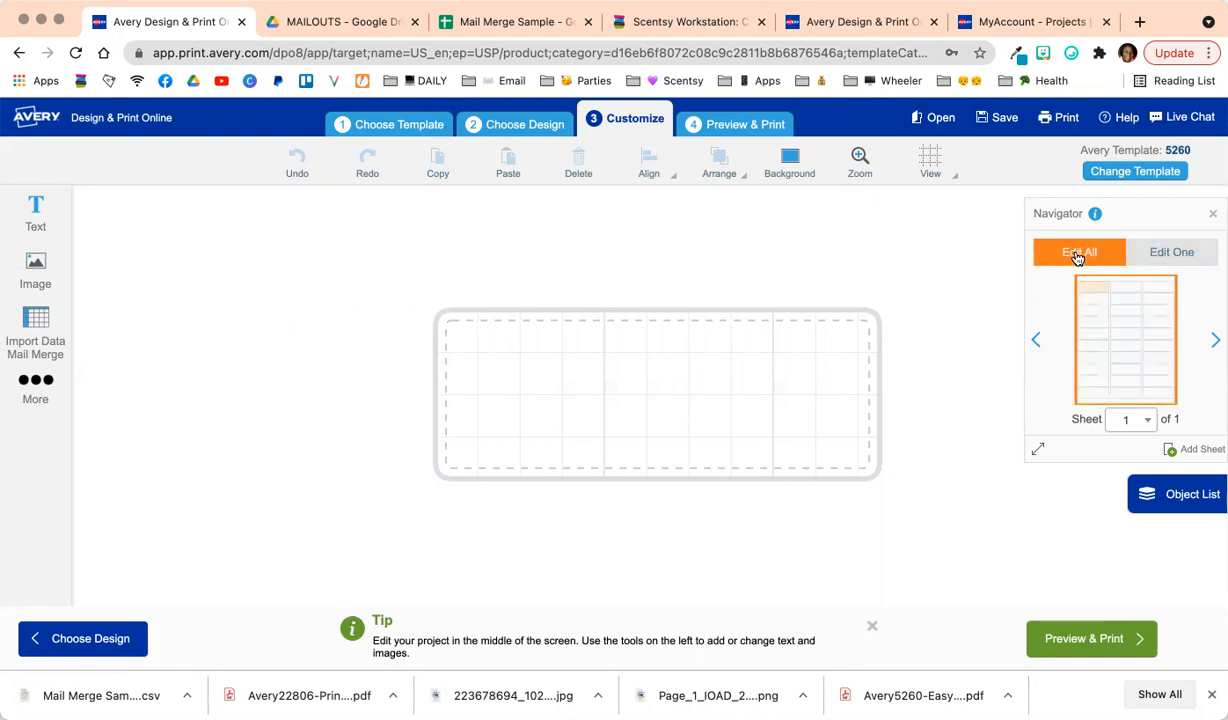
left_click(33, 333)
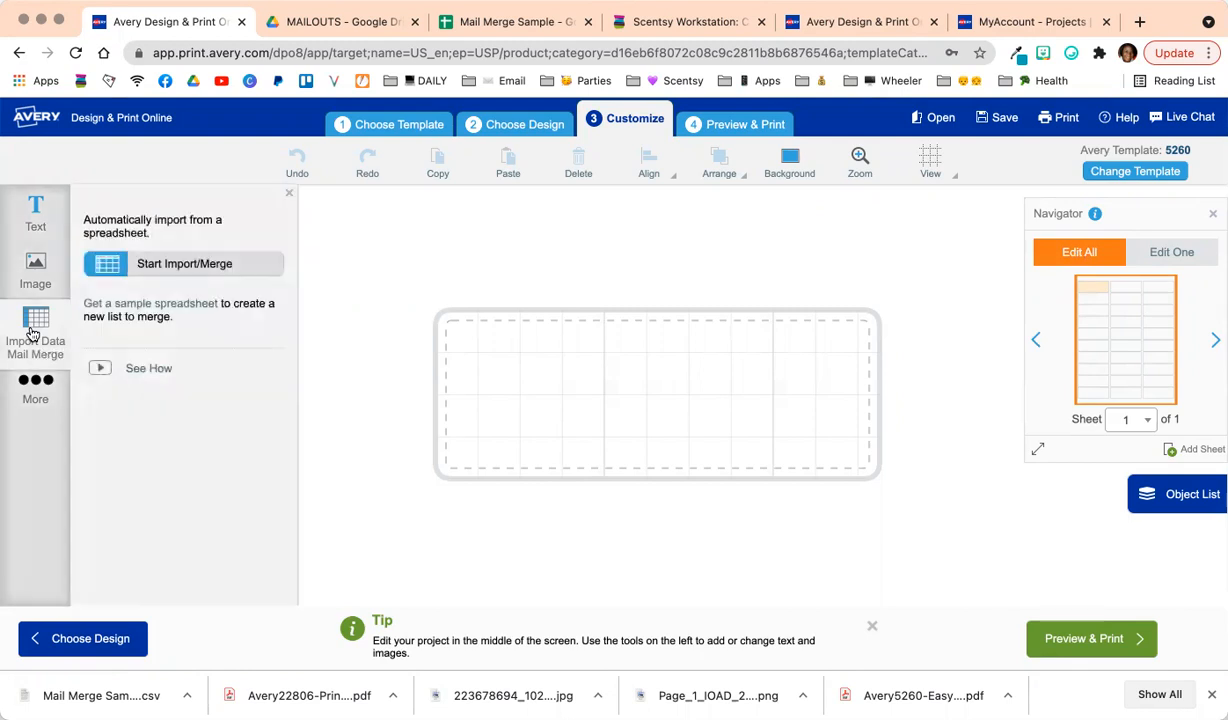
left_click(150, 267)
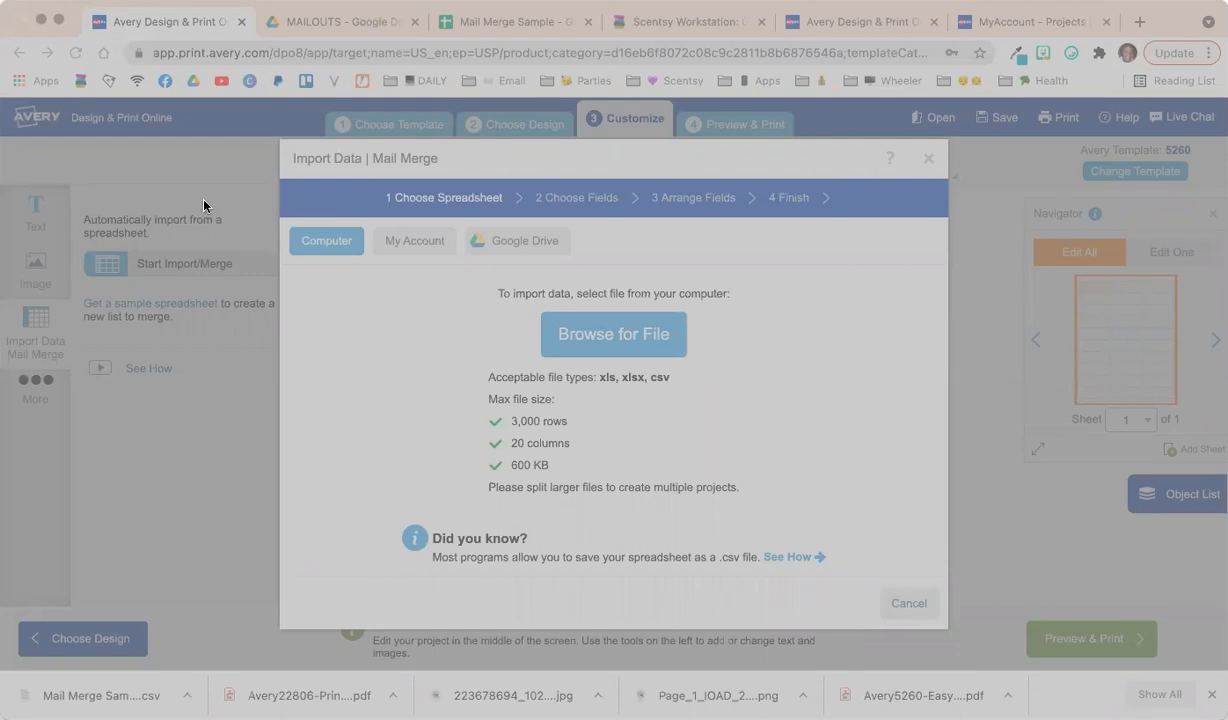
Load Mail Merge Sample - Sheet1.csv, exclude the header row, and proceed to field arrangement.
left_click(1184, 624)
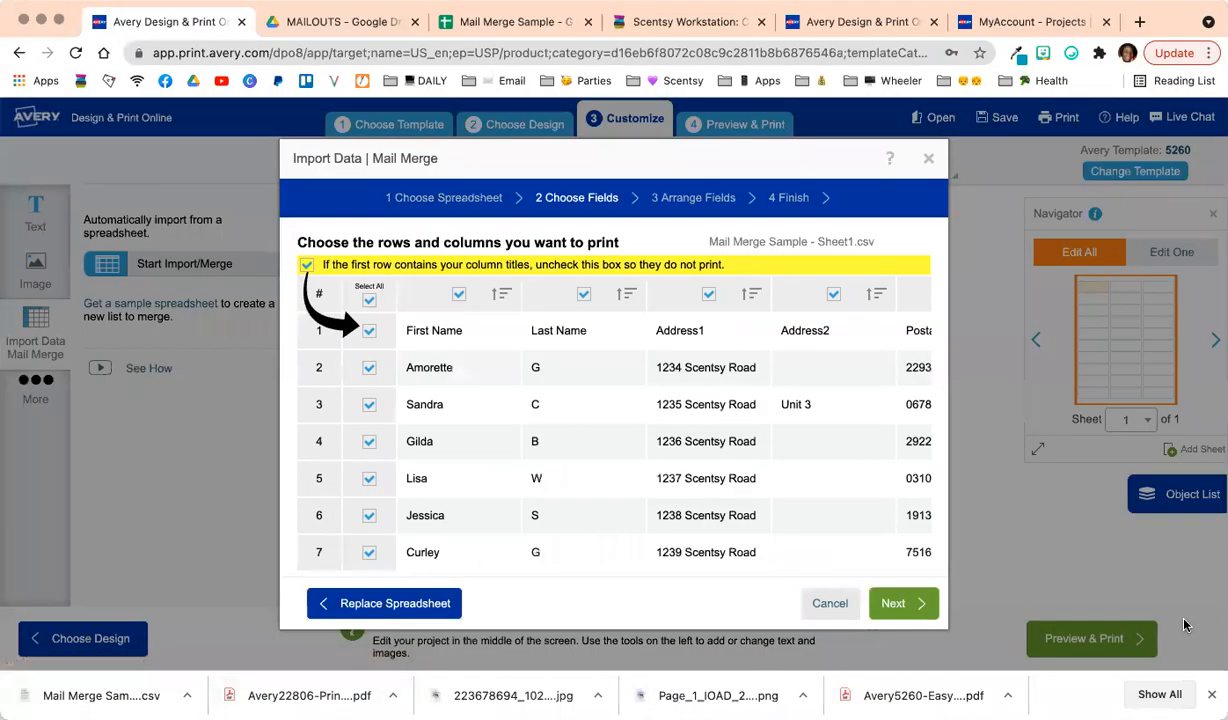
left_click(369, 331)
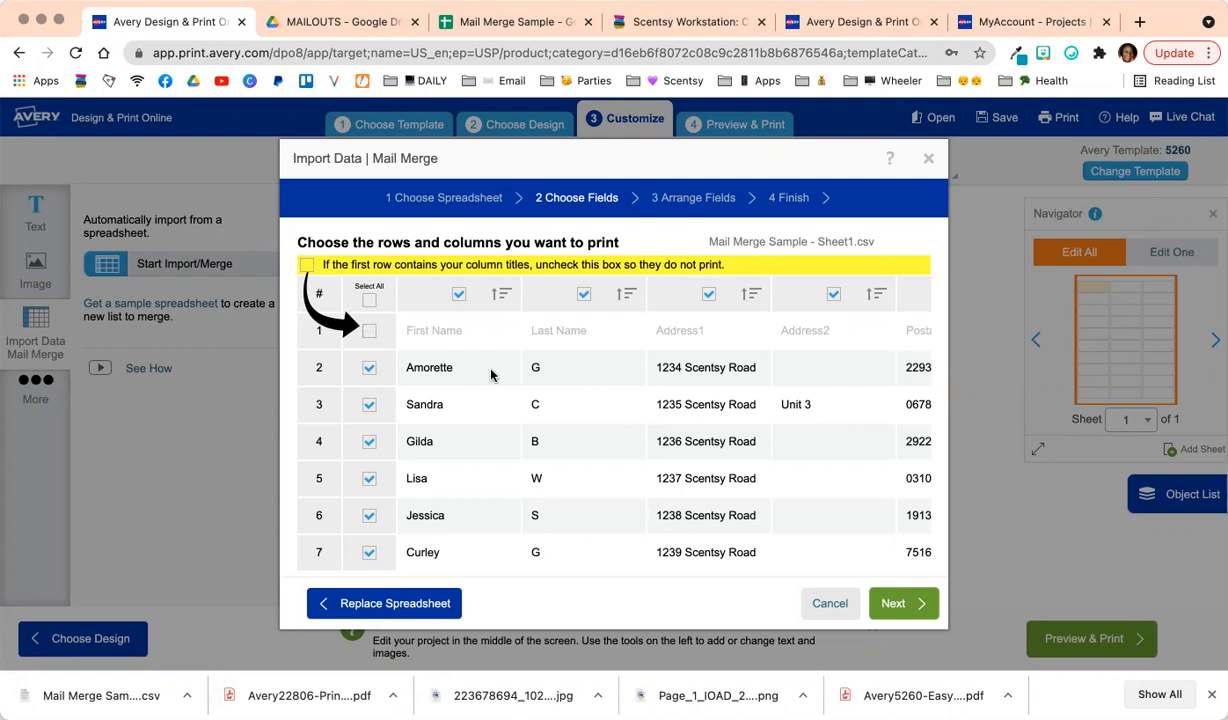
scroll(655, 426, "right", 5)
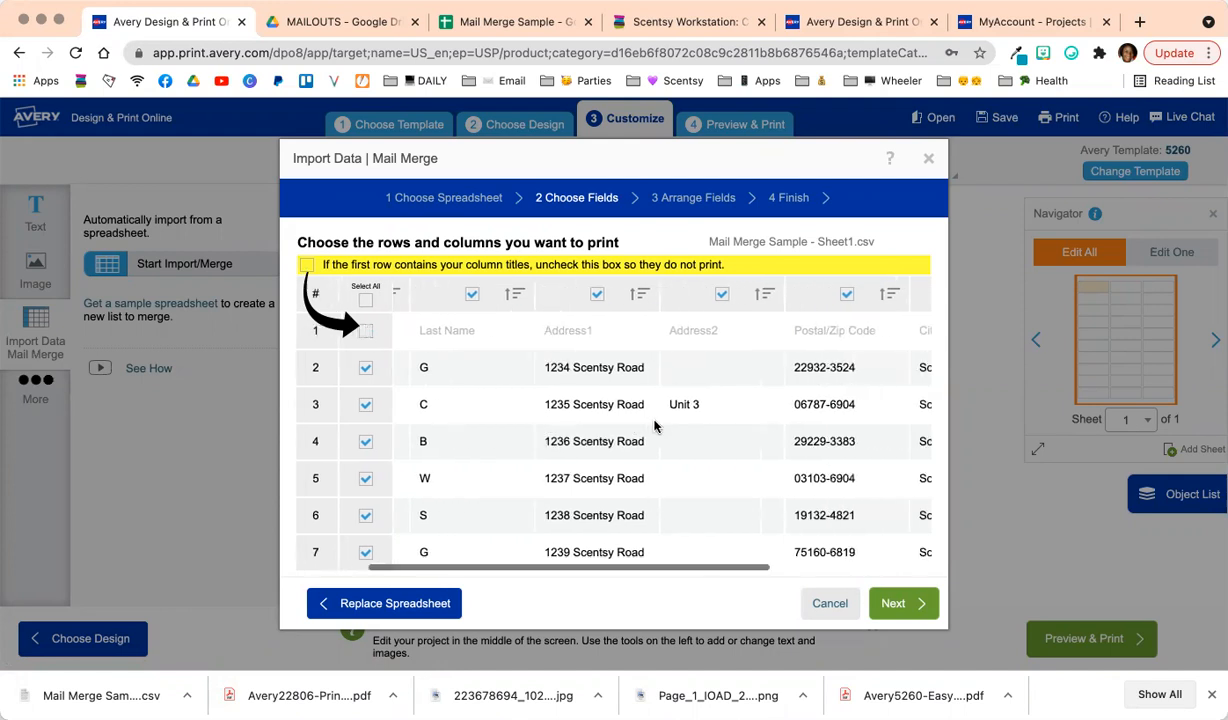
scroll(655, 426, "right", 3)
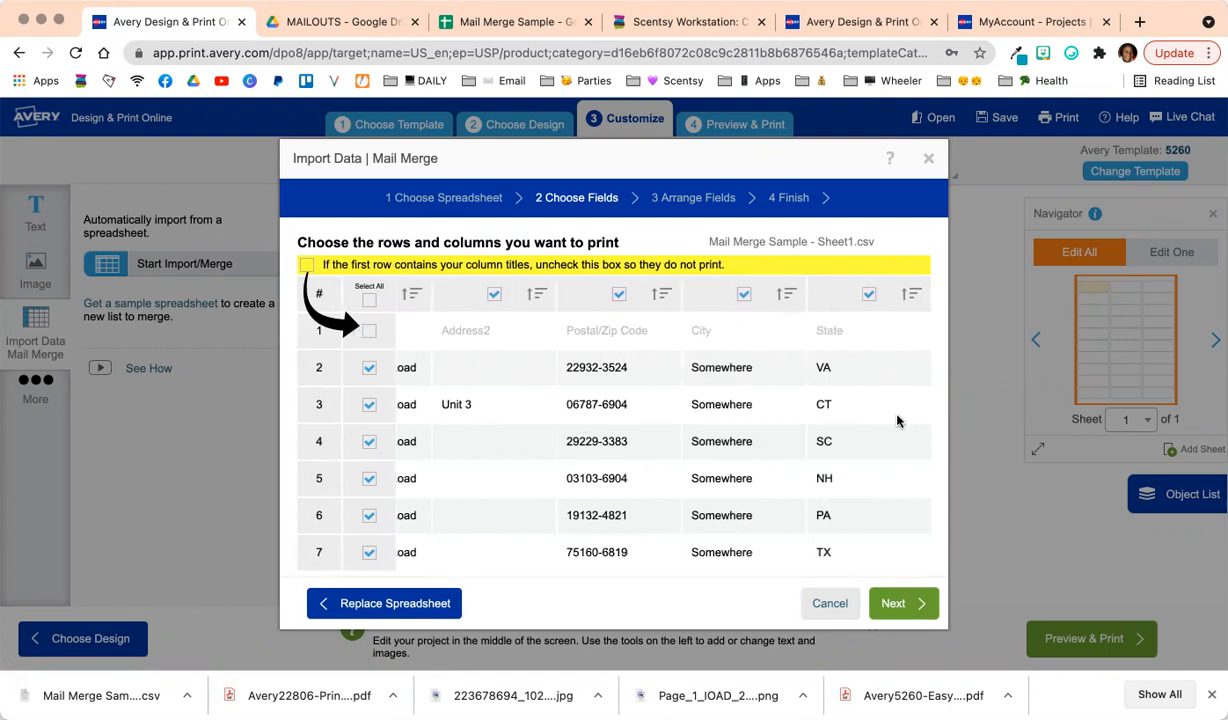
scroll(896, 418, "left", 8)
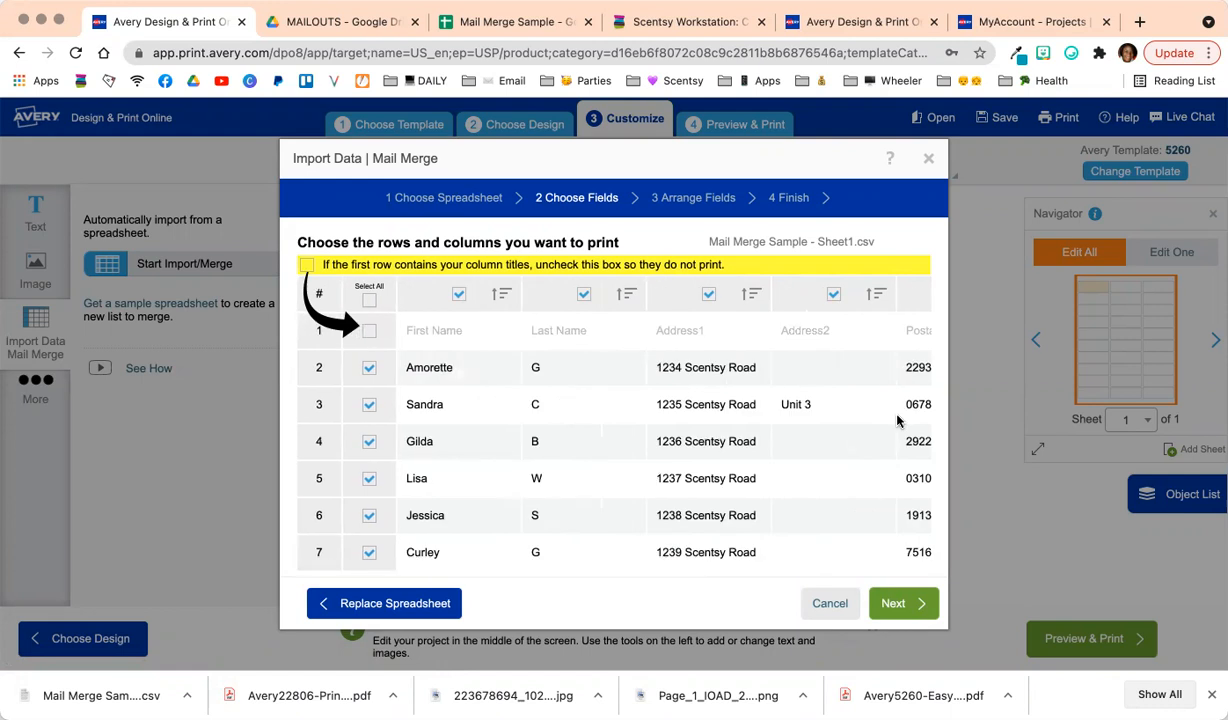
left_click(897, 606)
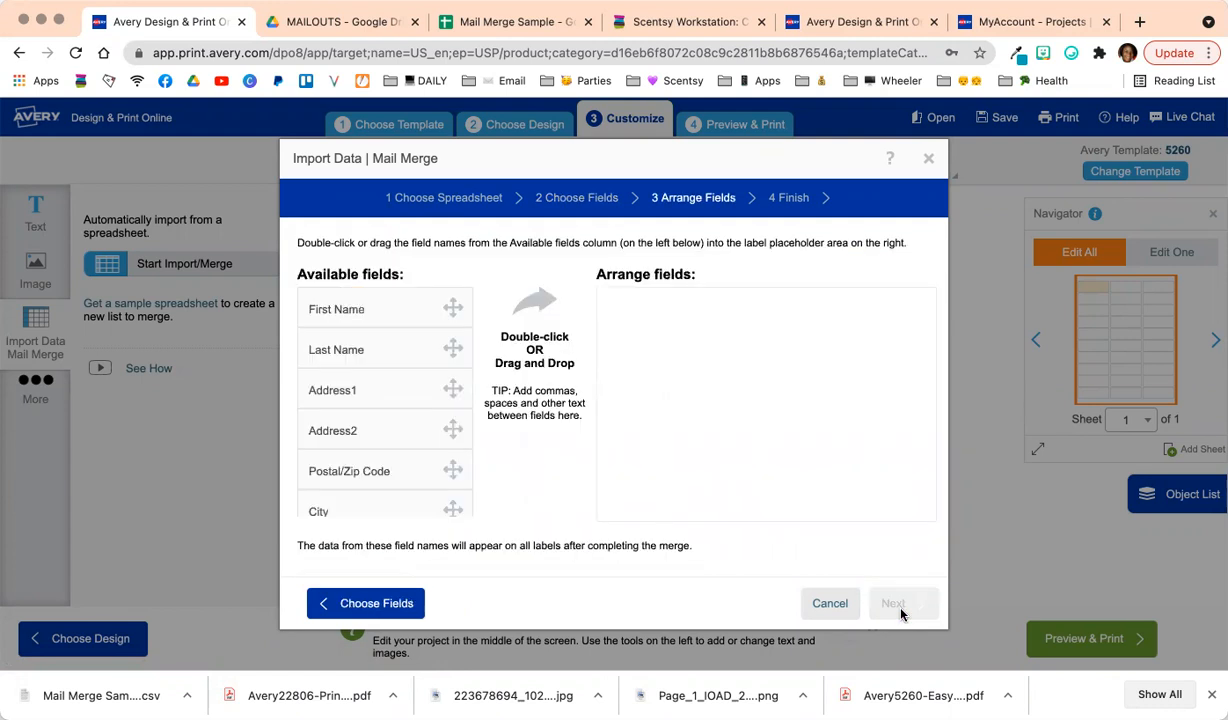
Place First Name and Last Name on line one and Address1 on line two.
double_click(343, 313)
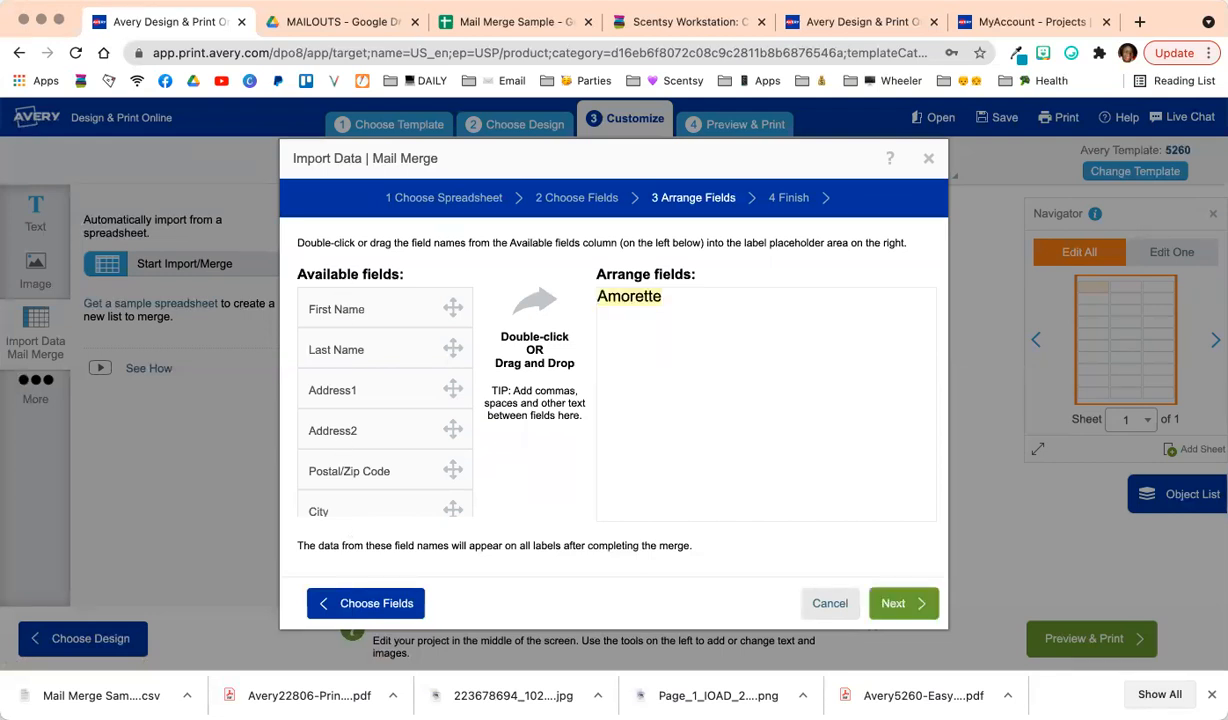
double_click(343, 347)
key("Return")
double_click(345, 389)
Add Address2 as line three and City, State, Postal/Zip Code as line four.
key("Return")
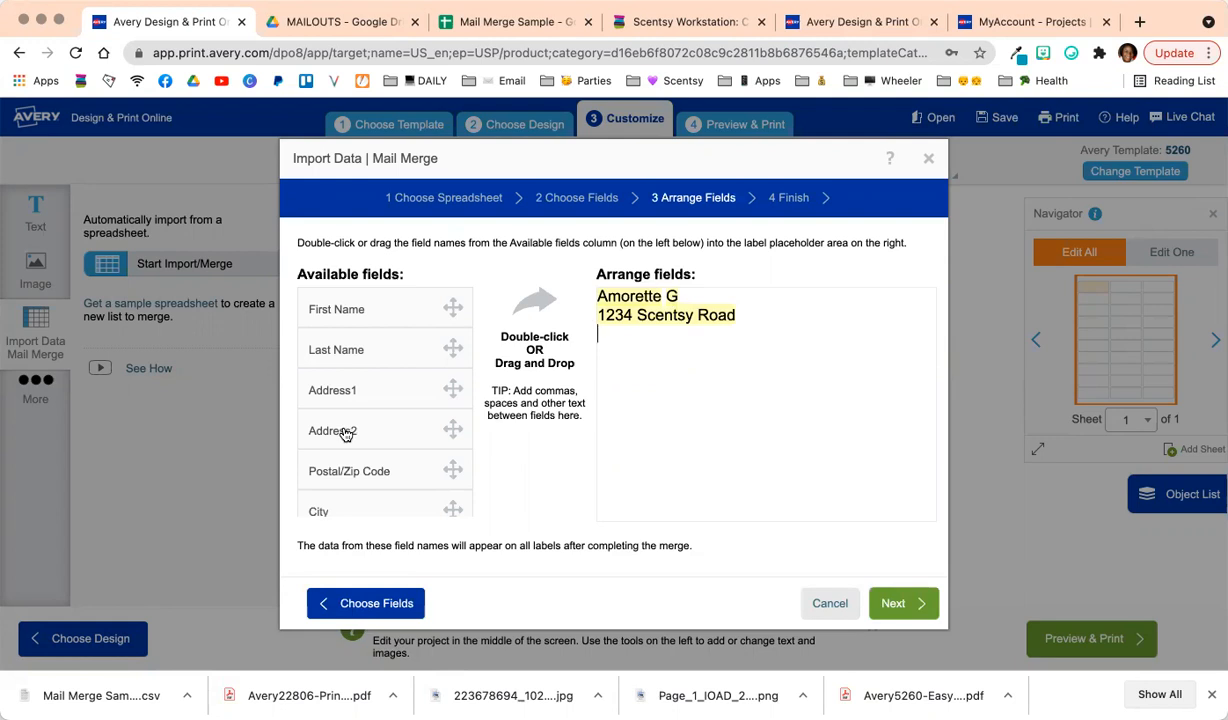
double_click(345, 433)
key("Return")
scroll(343, 480, "down", 1)
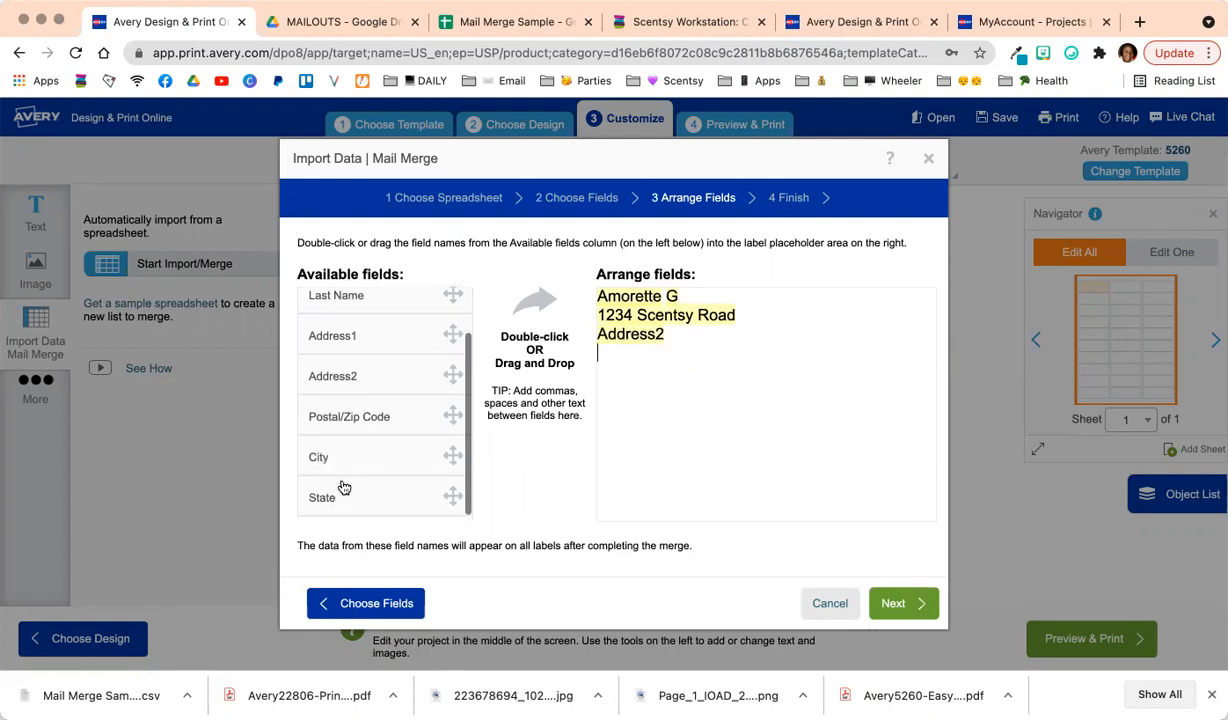
double_click(341, 464)
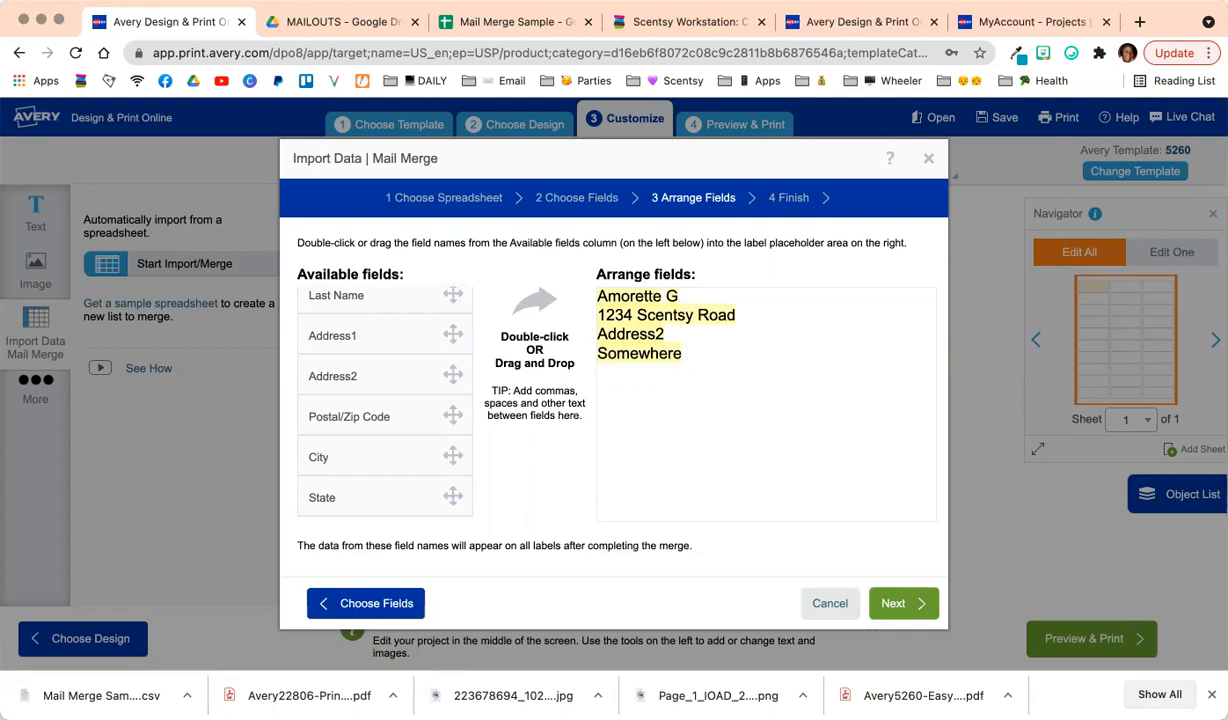
double_click(345, 510)
double_click(338, 418)
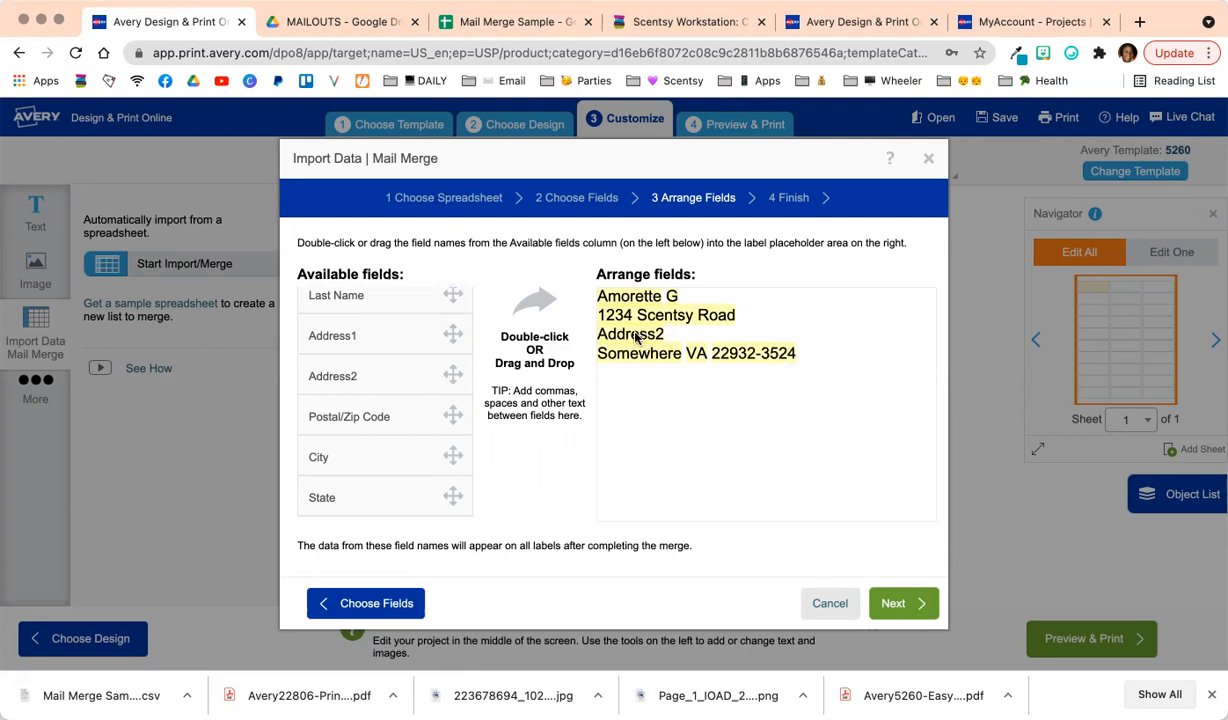
Advance to the Finish step and apply the merge to the label.
left_click(913, 605)
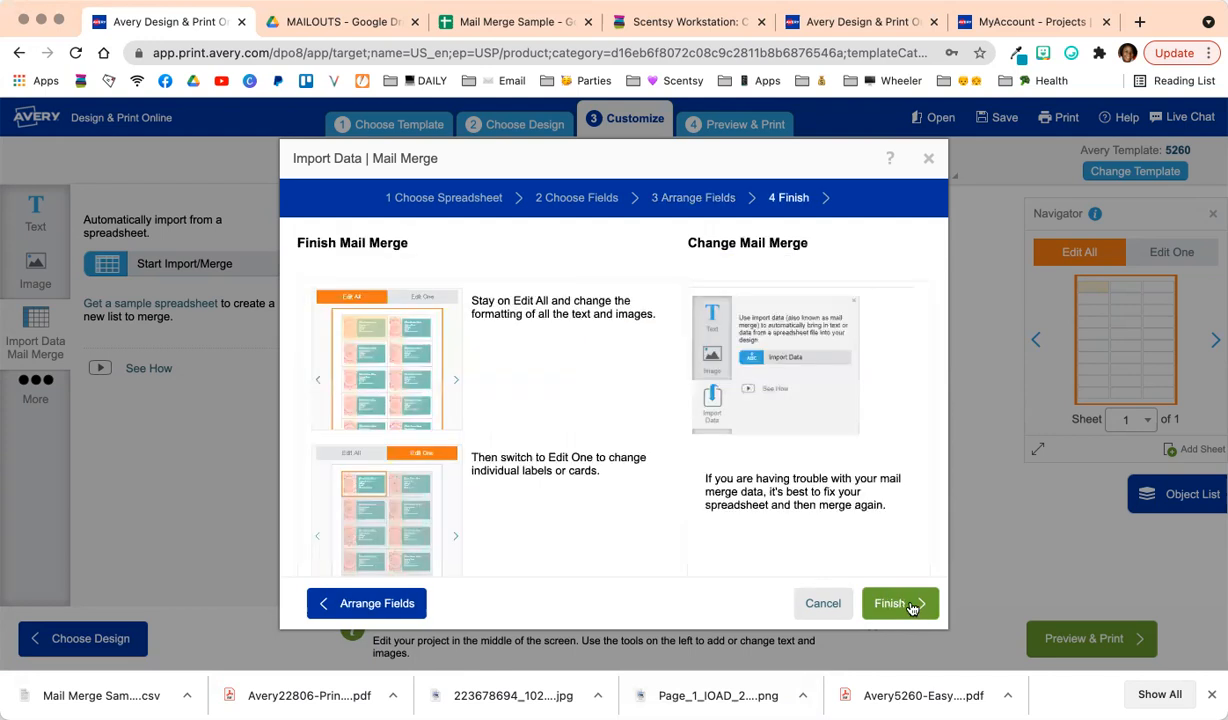
left_click(900, 604)
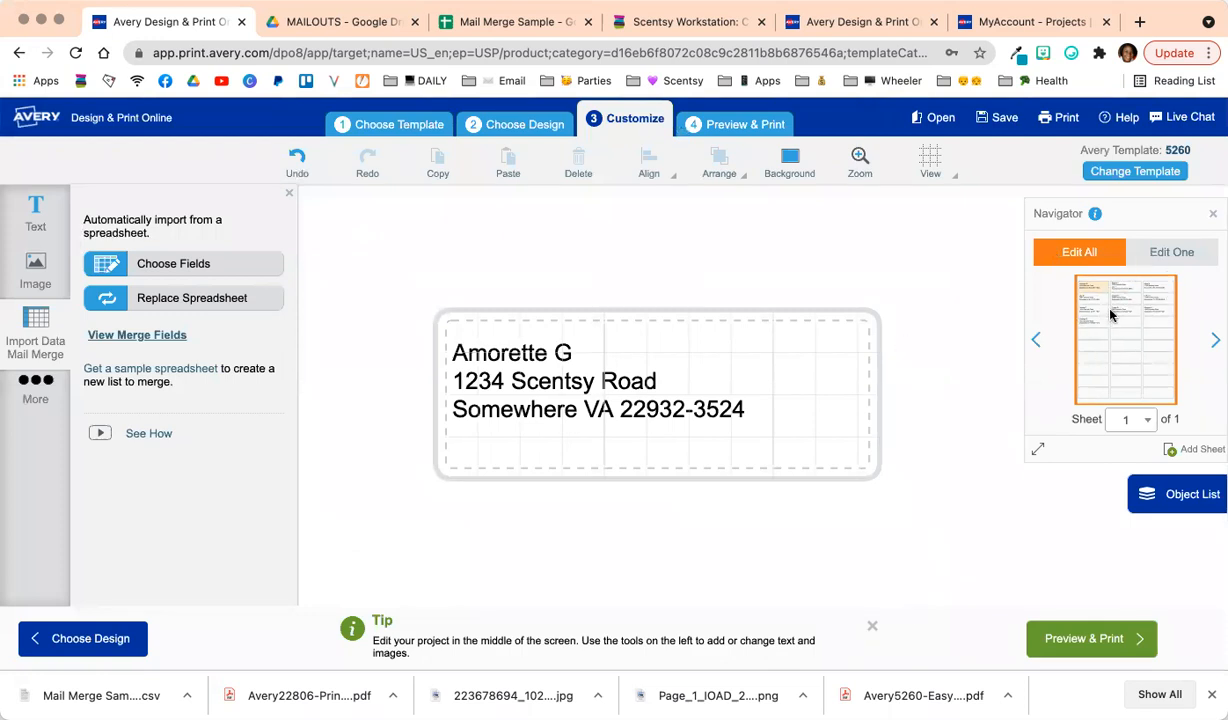
Make all the address text centre-aligned Amatic SC at size 12.
double_click(524, 398)
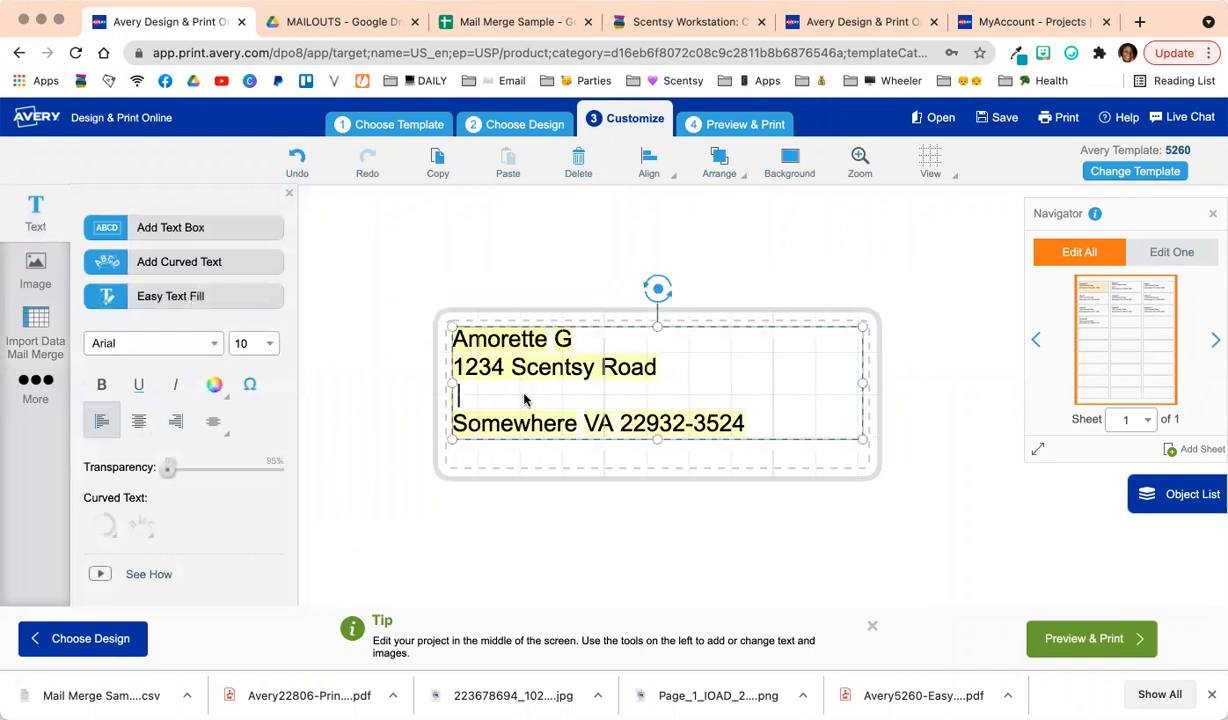
key("super+a")
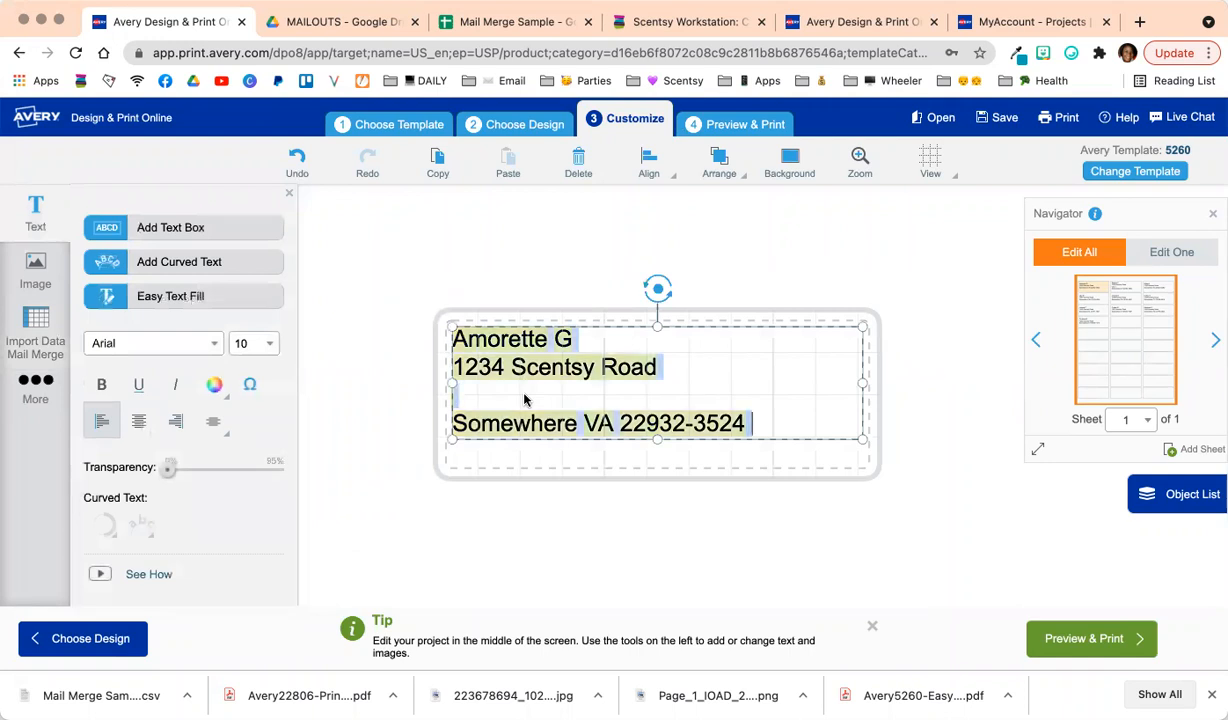
left_click(139, 421)
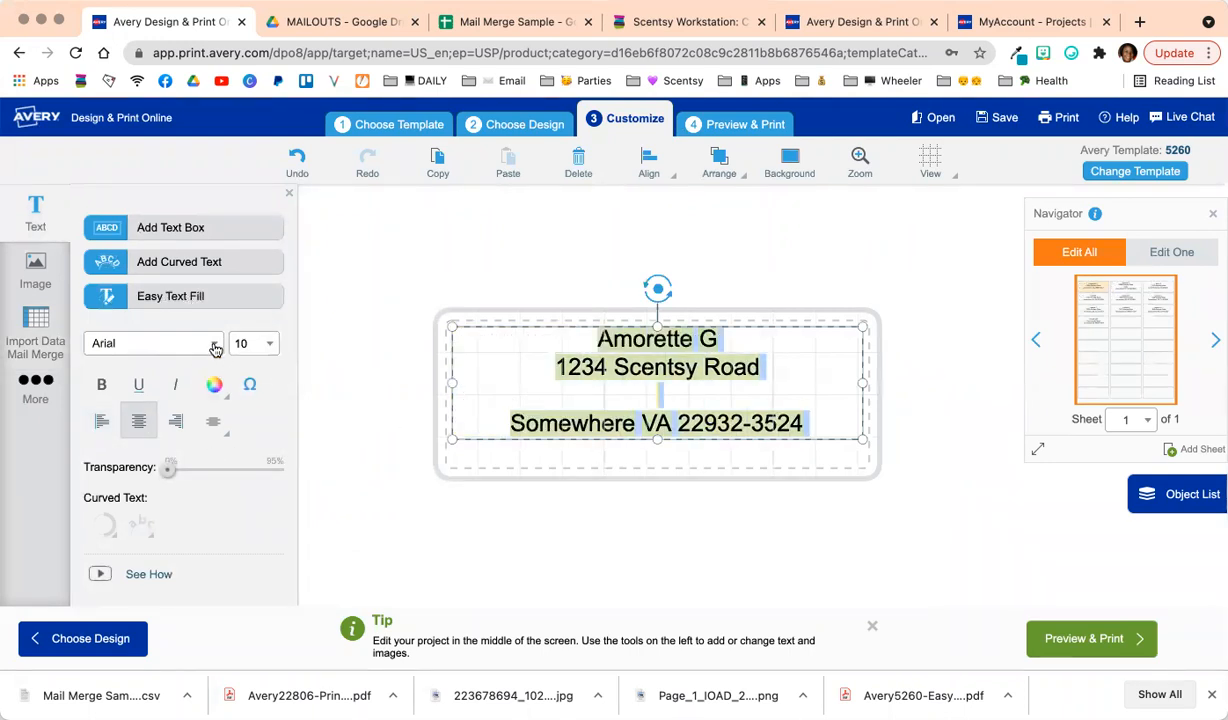
left_click(212, 345)
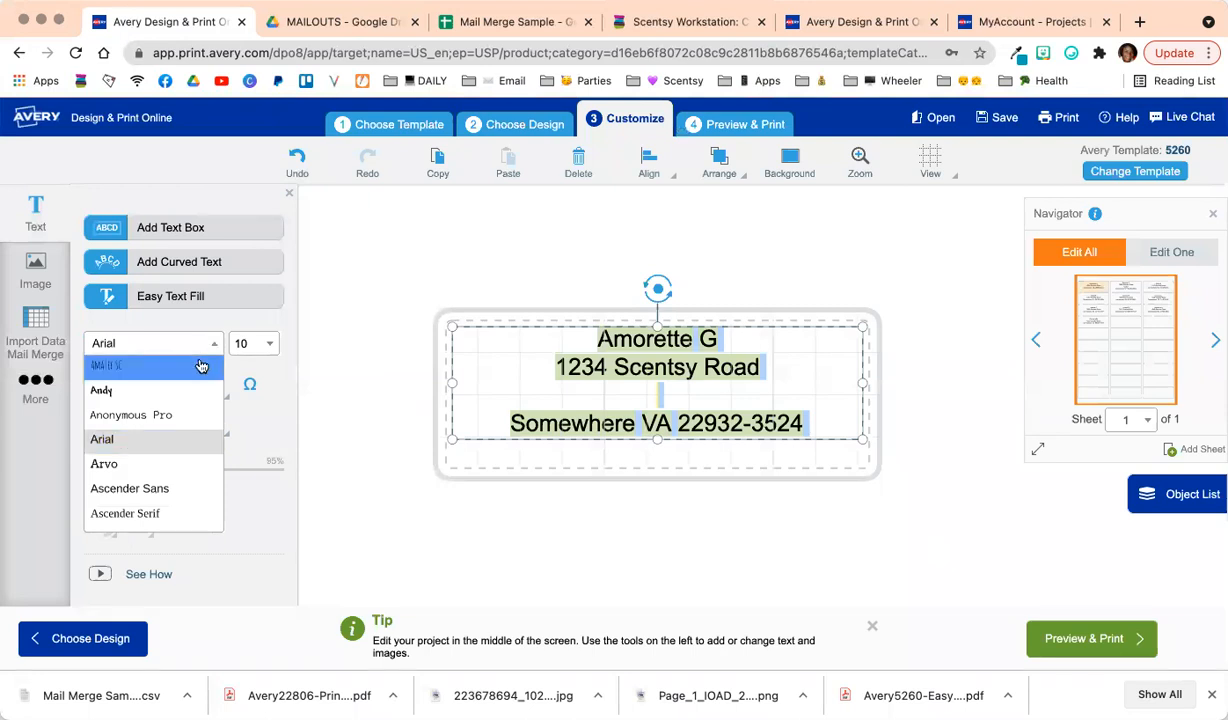
left_click(200, 366)
left_click(269, 345)
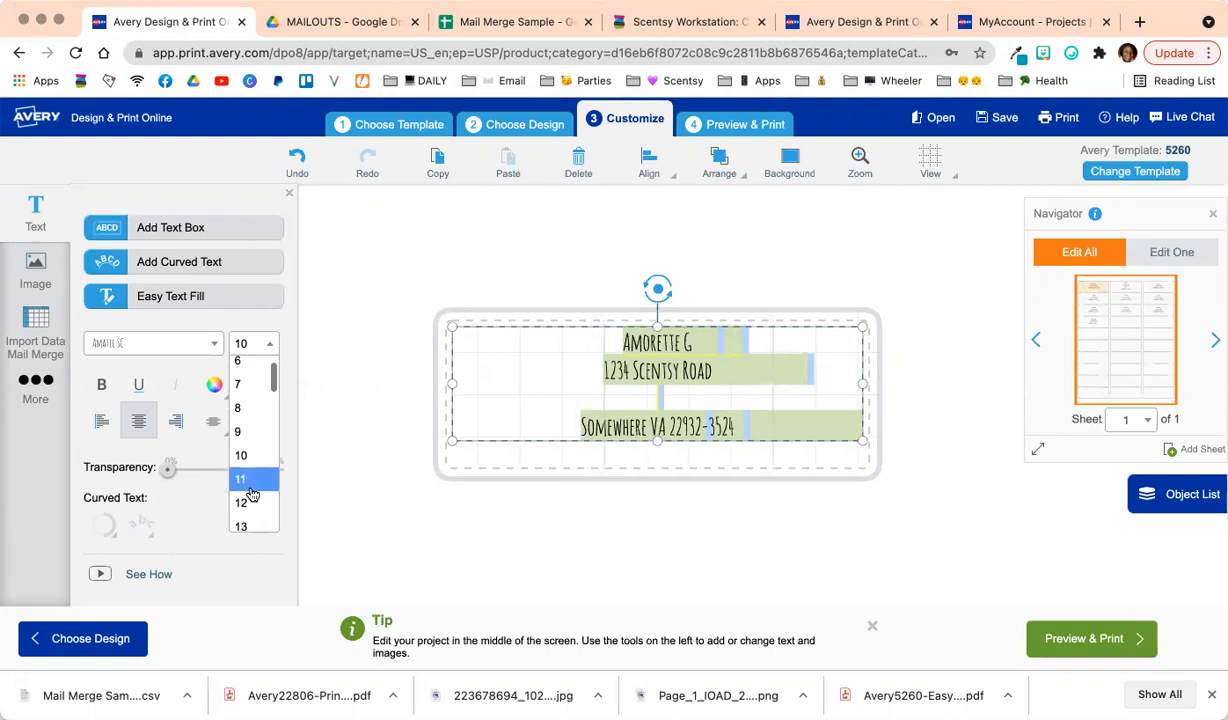
left_click(247, 503)
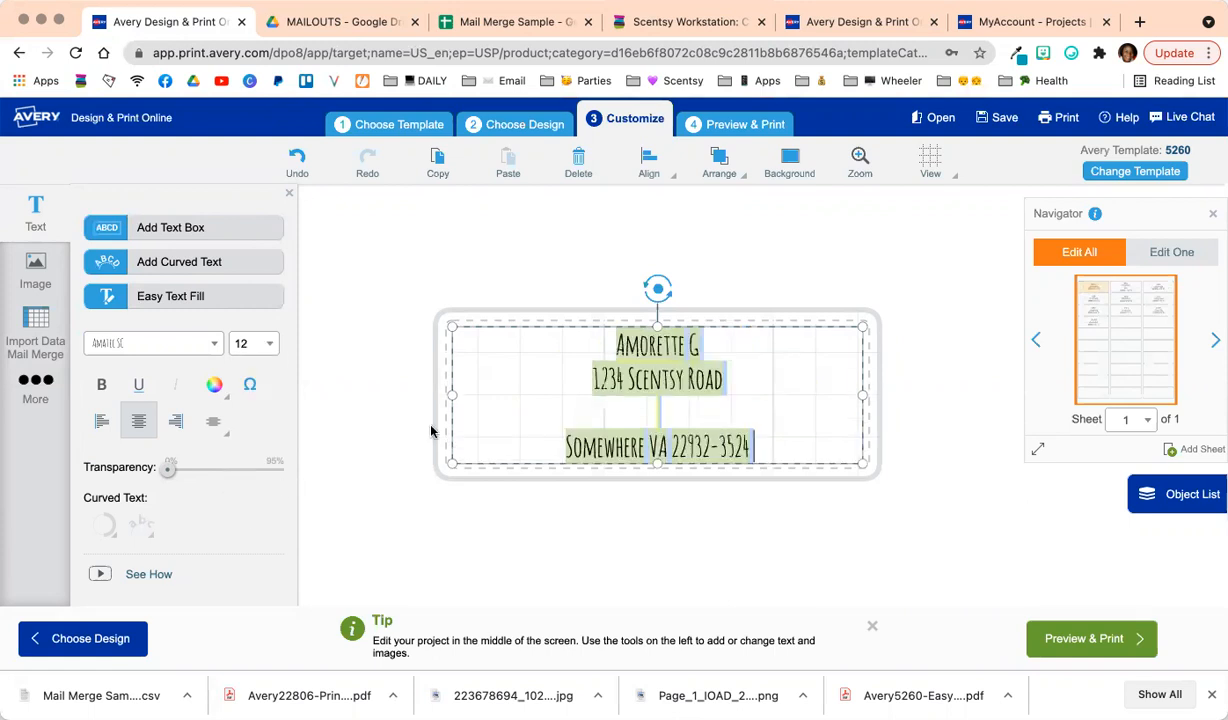
Center the address text box on the label template.
left_click(710, 325)
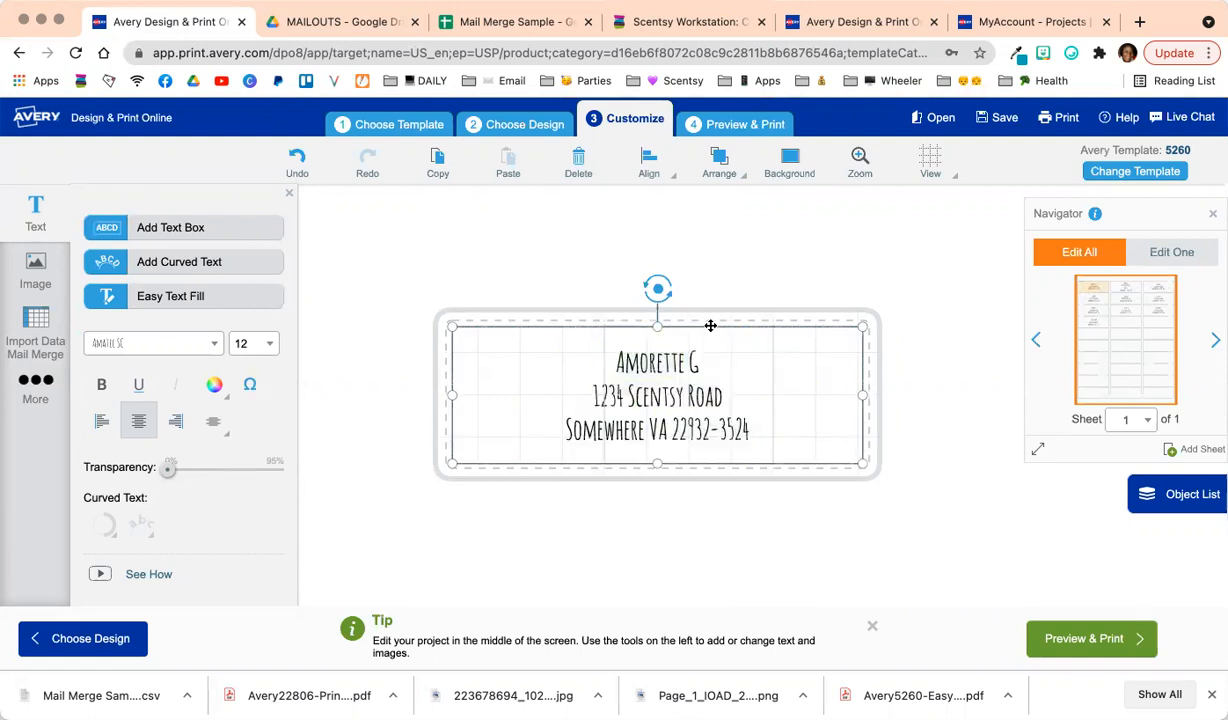
left_click(649, 160)
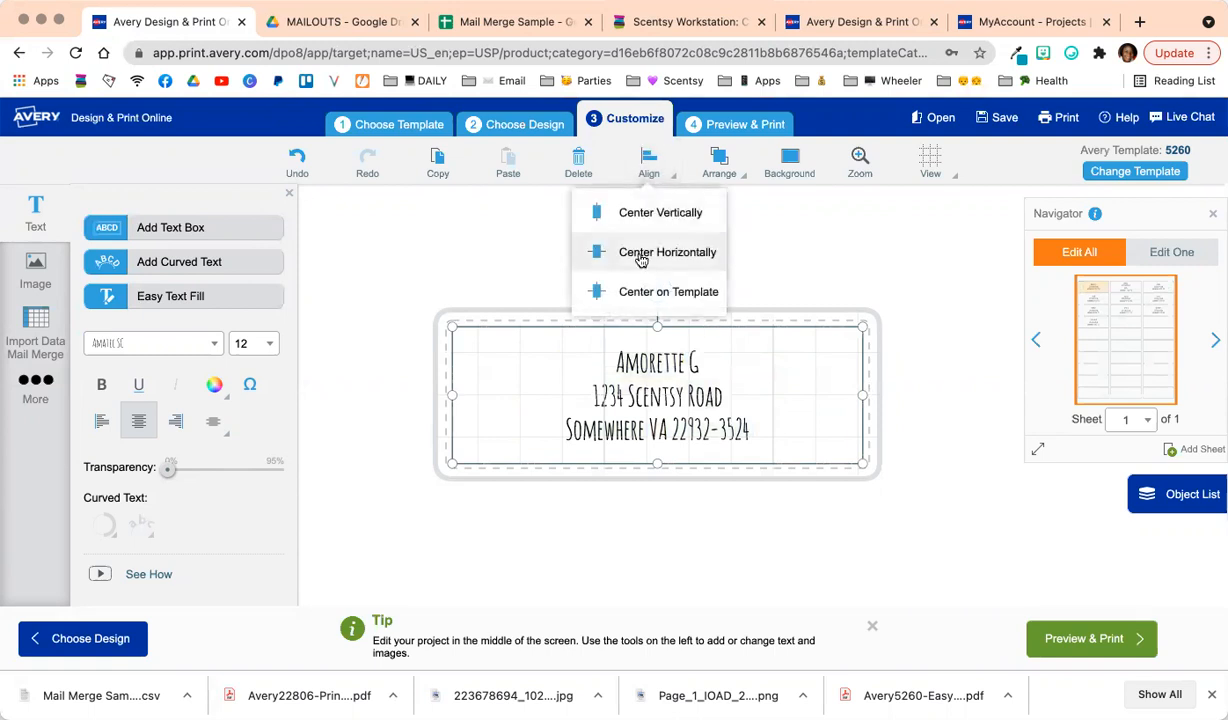
left_click(638, 291)
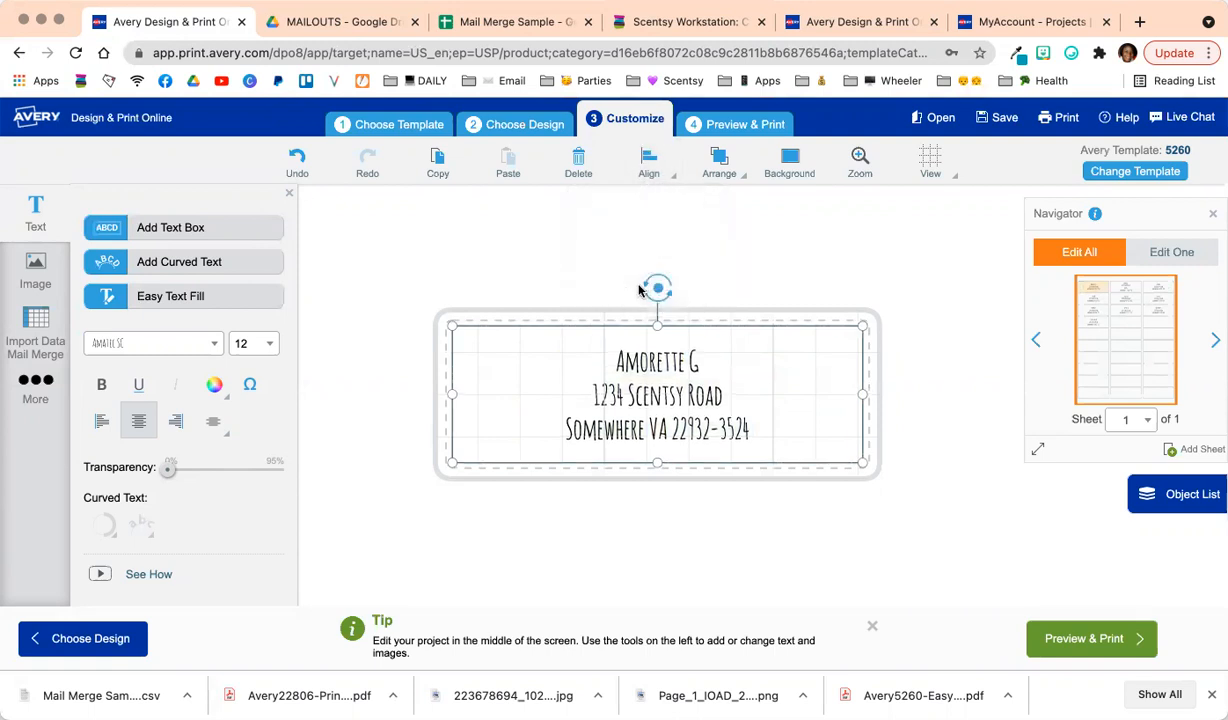
left_click(842, 273)
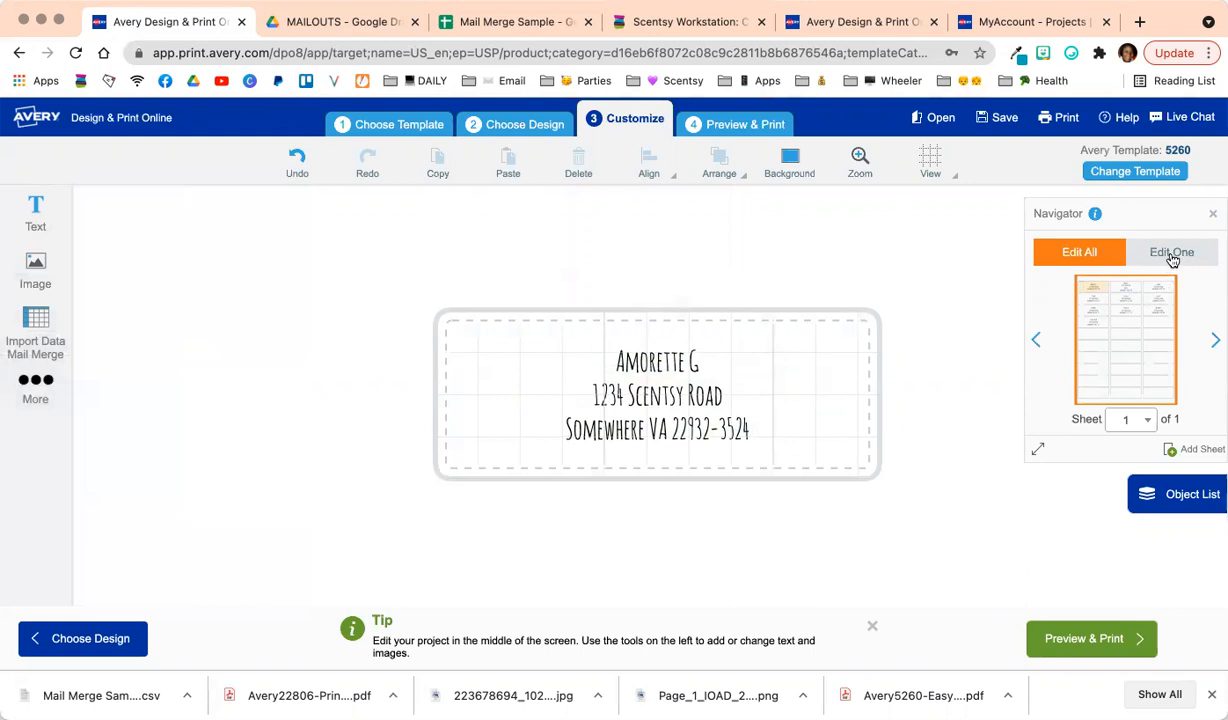
In Edit One mode, change label 3's state abbreviation from SC to VA.
left_click(1135, 251)
left_click(1157, 291)
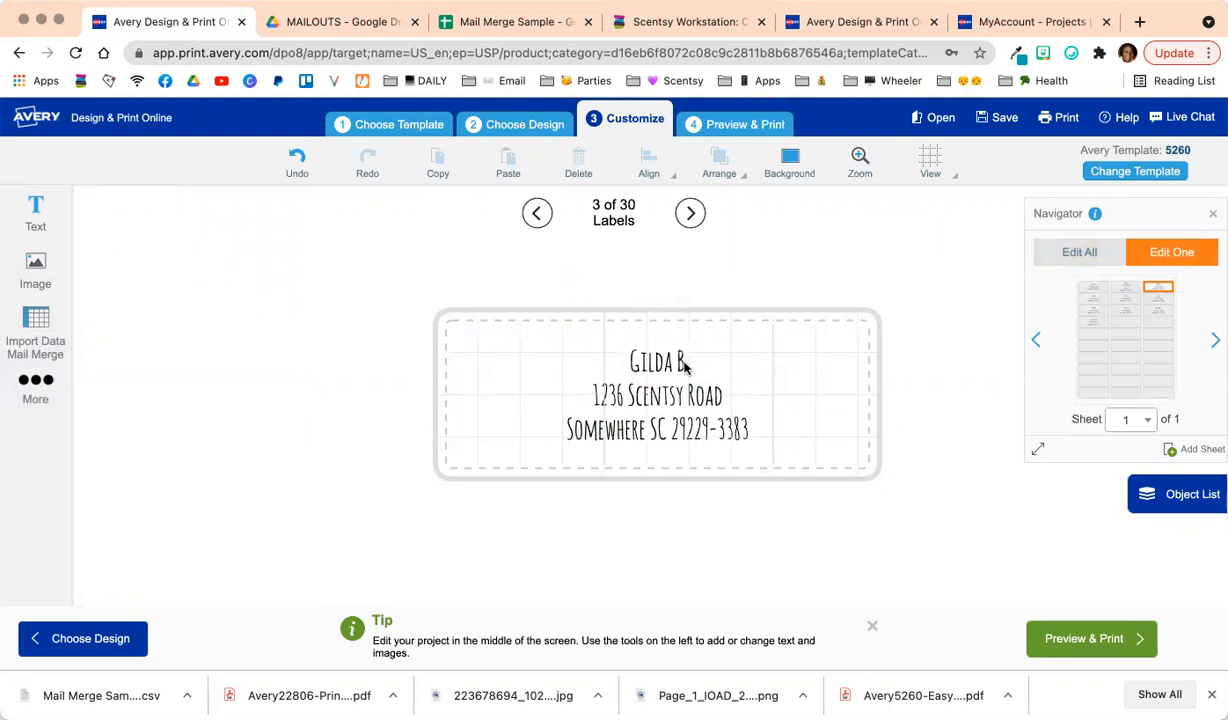
left_click(642, 428)
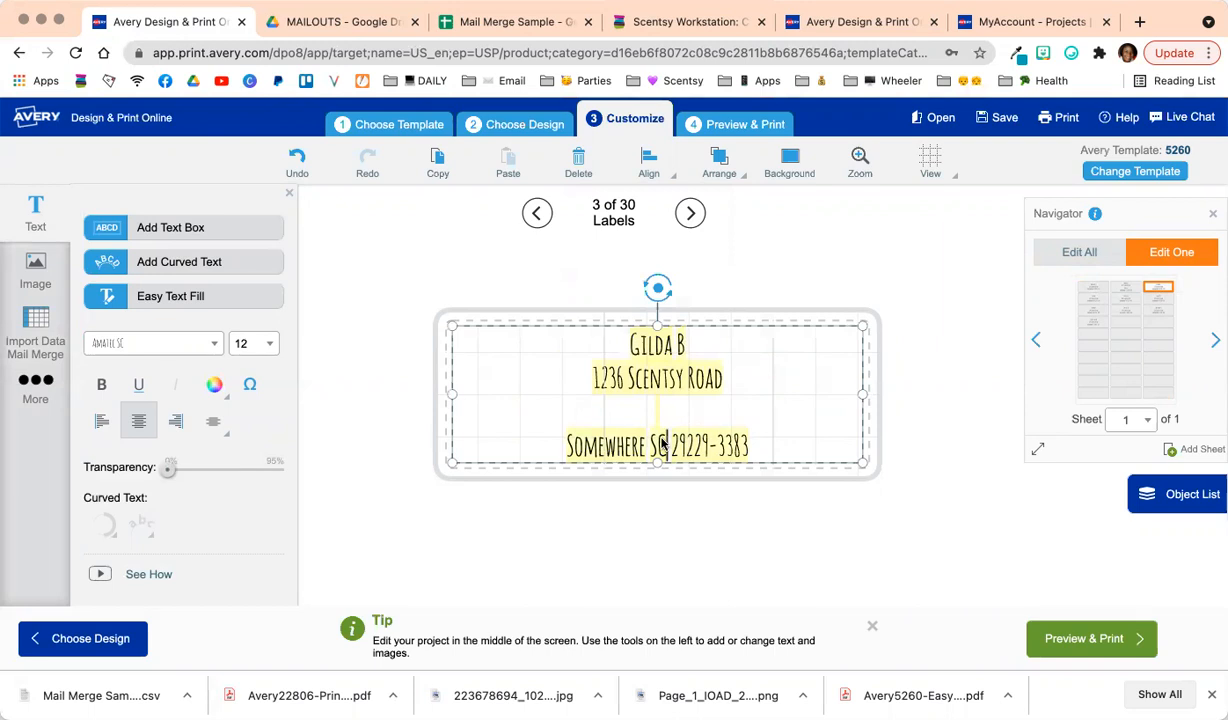
key("BackSpace")
key("BackSpace")
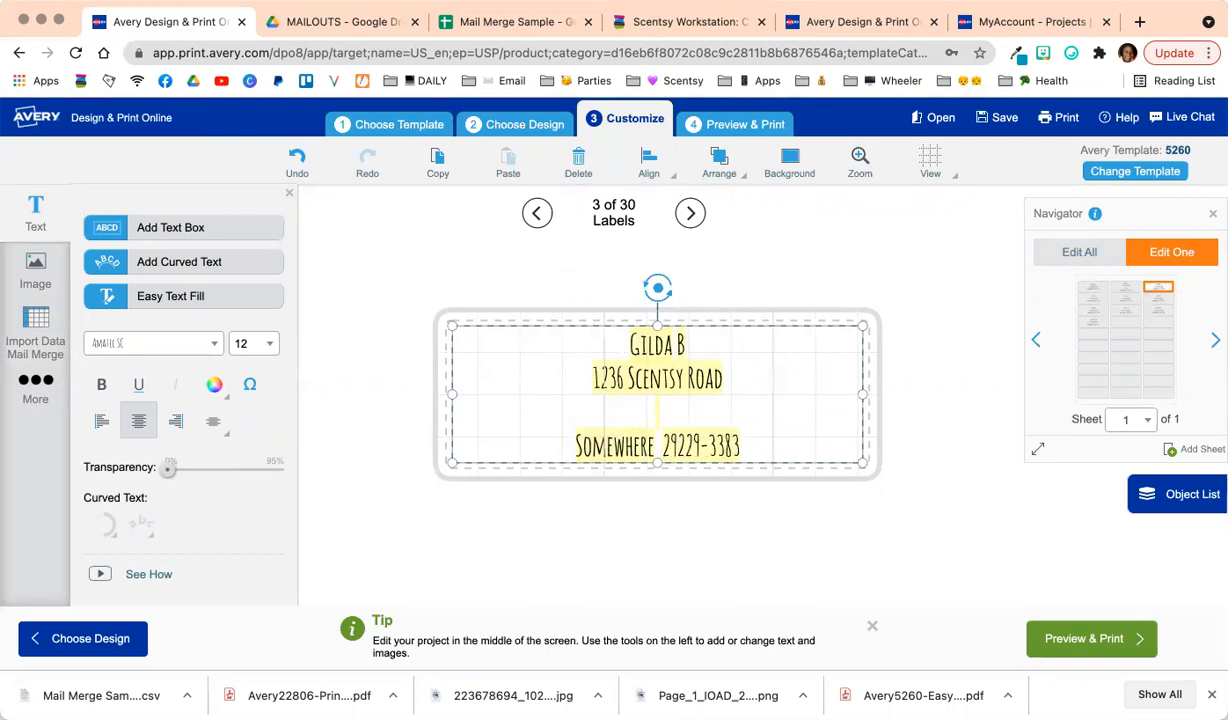
type("VA")
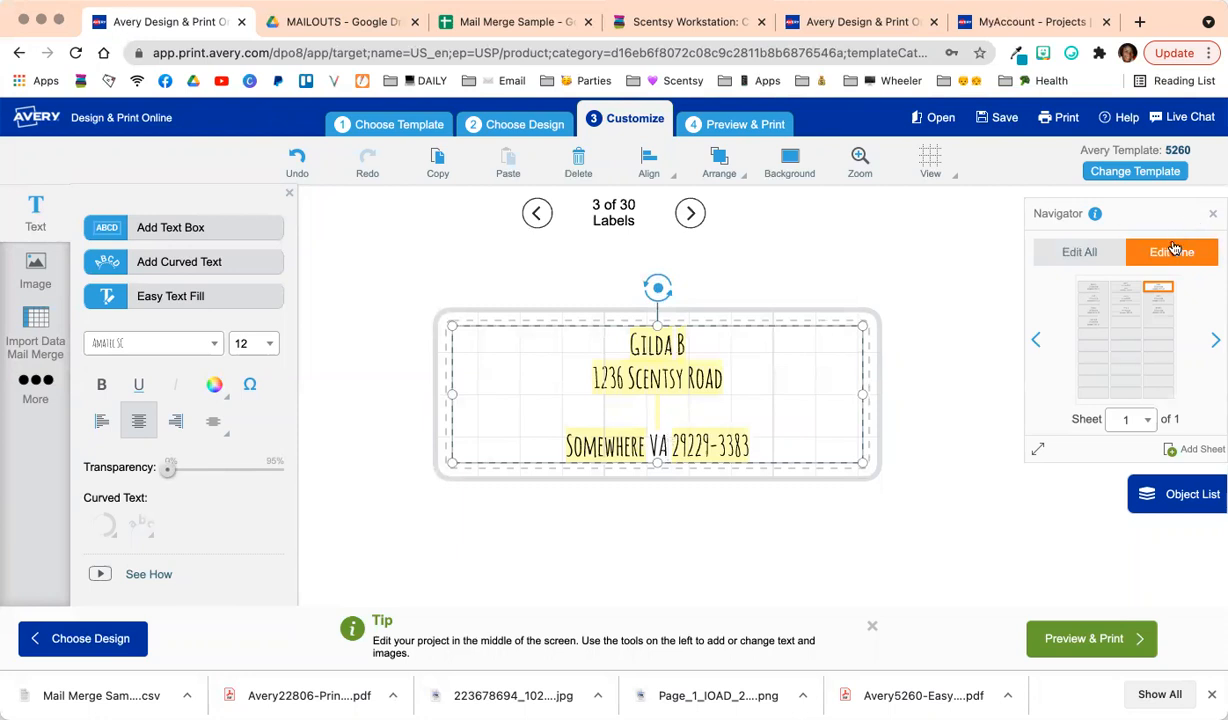
left_click(964, 312)
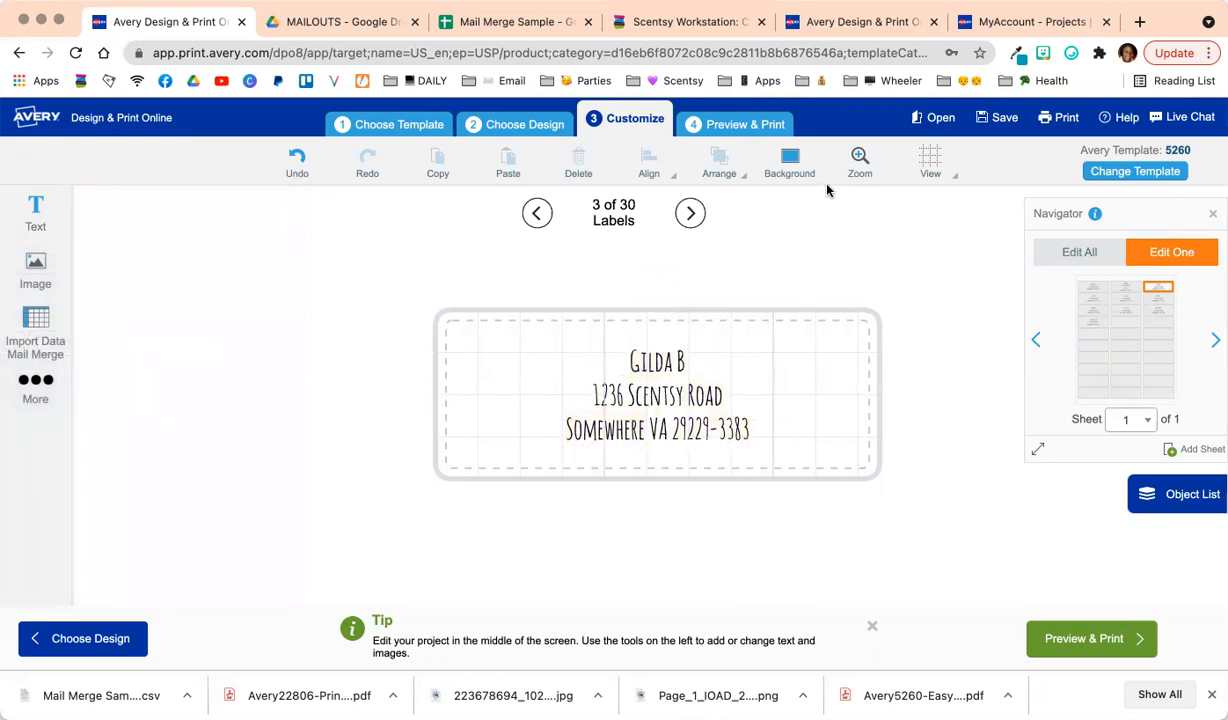
Download the labels as a PDF, rename the project 'Mail Merge 5260 Sample', and save it to the Avery account.
left_click(997, 118)
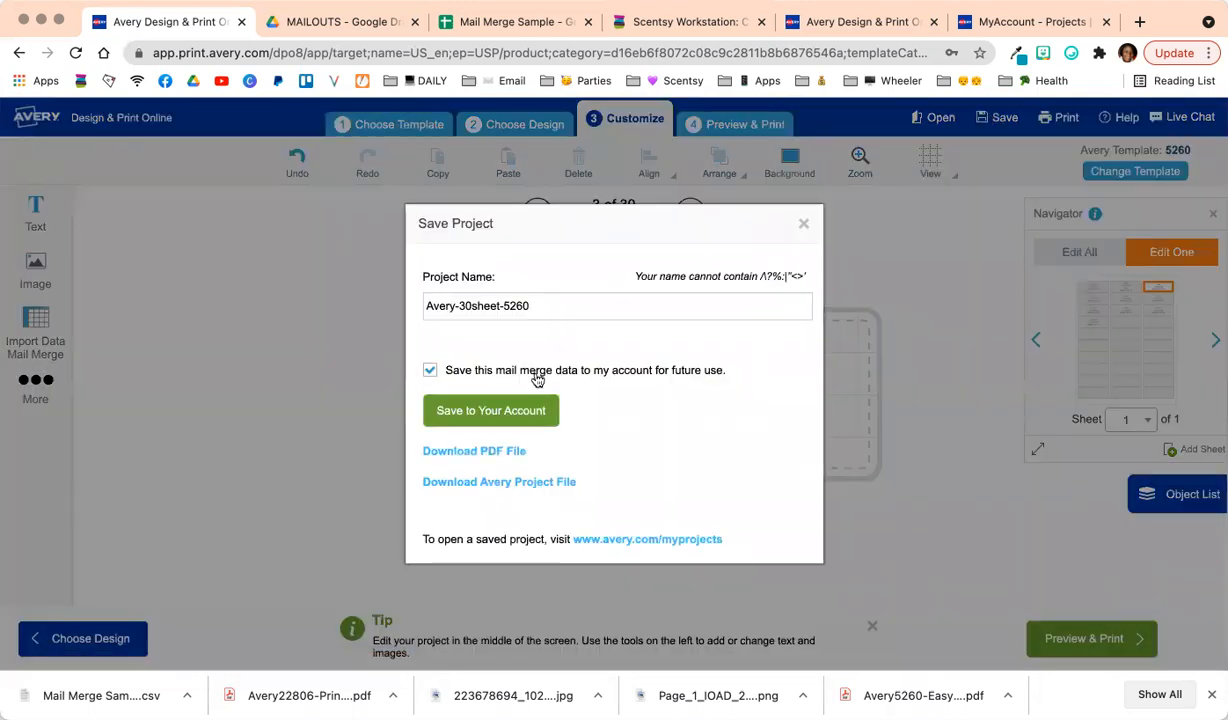
left_click(485, 459)
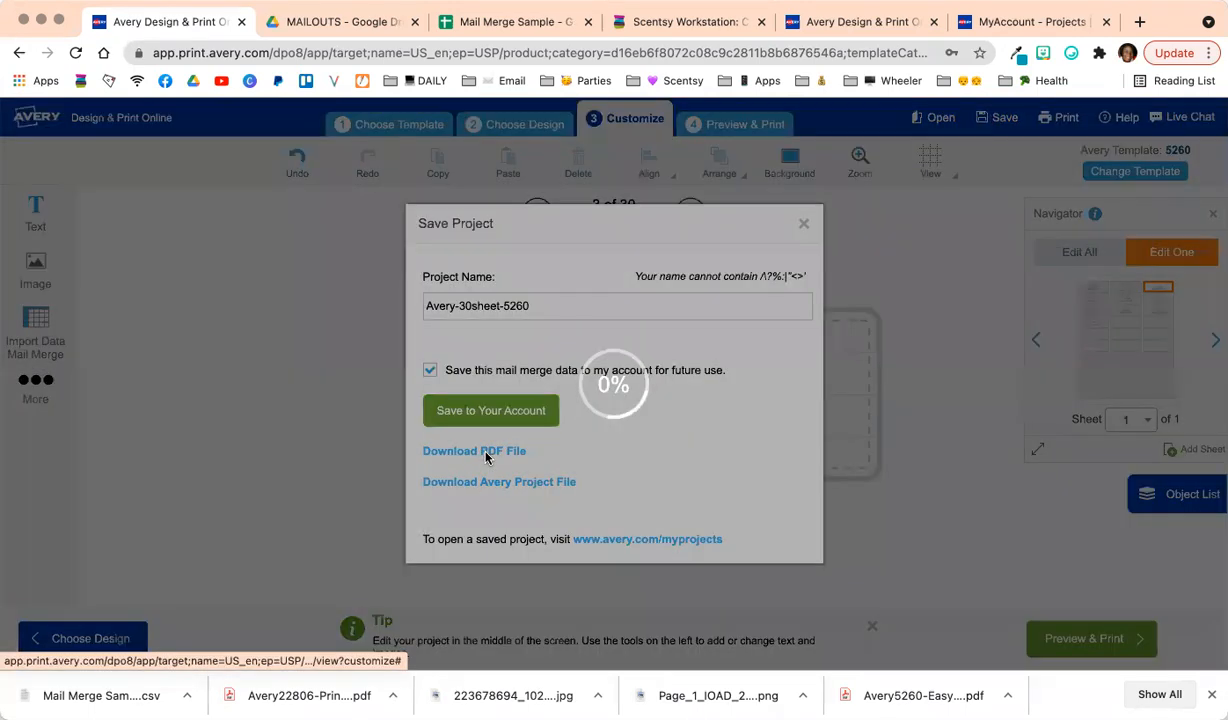
triple_click(552, 307)
type("Mail Merge")
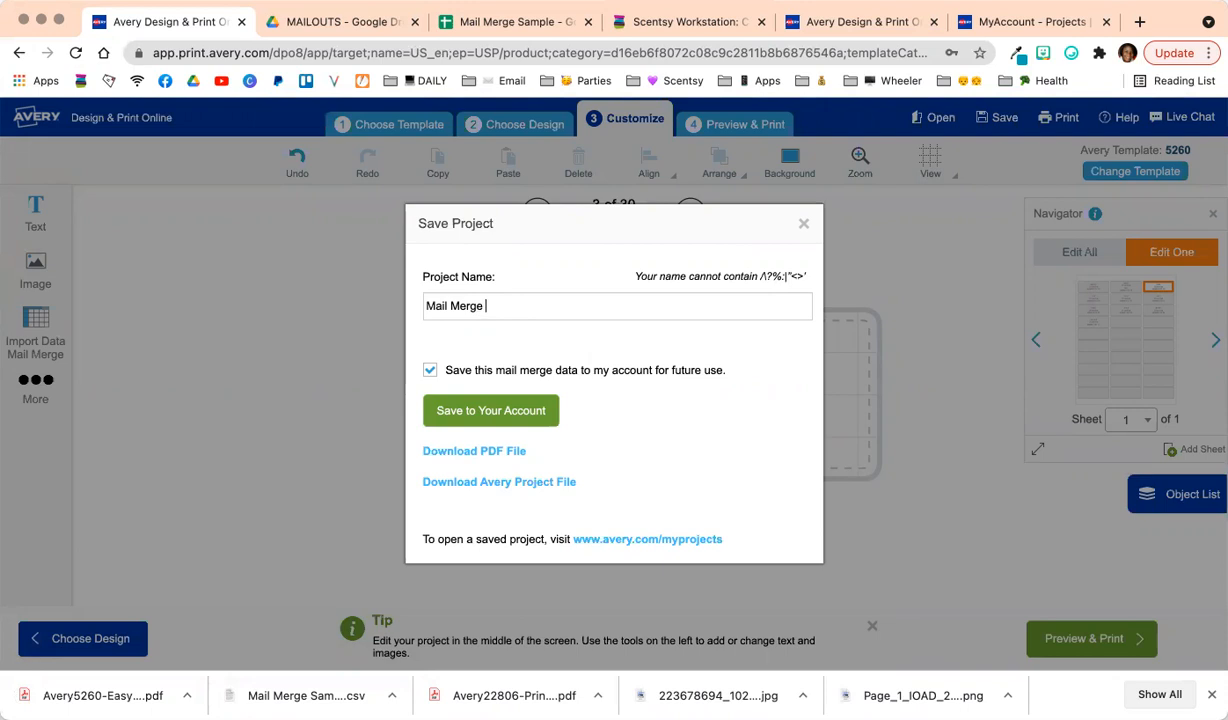
type(" 5260 Sample")
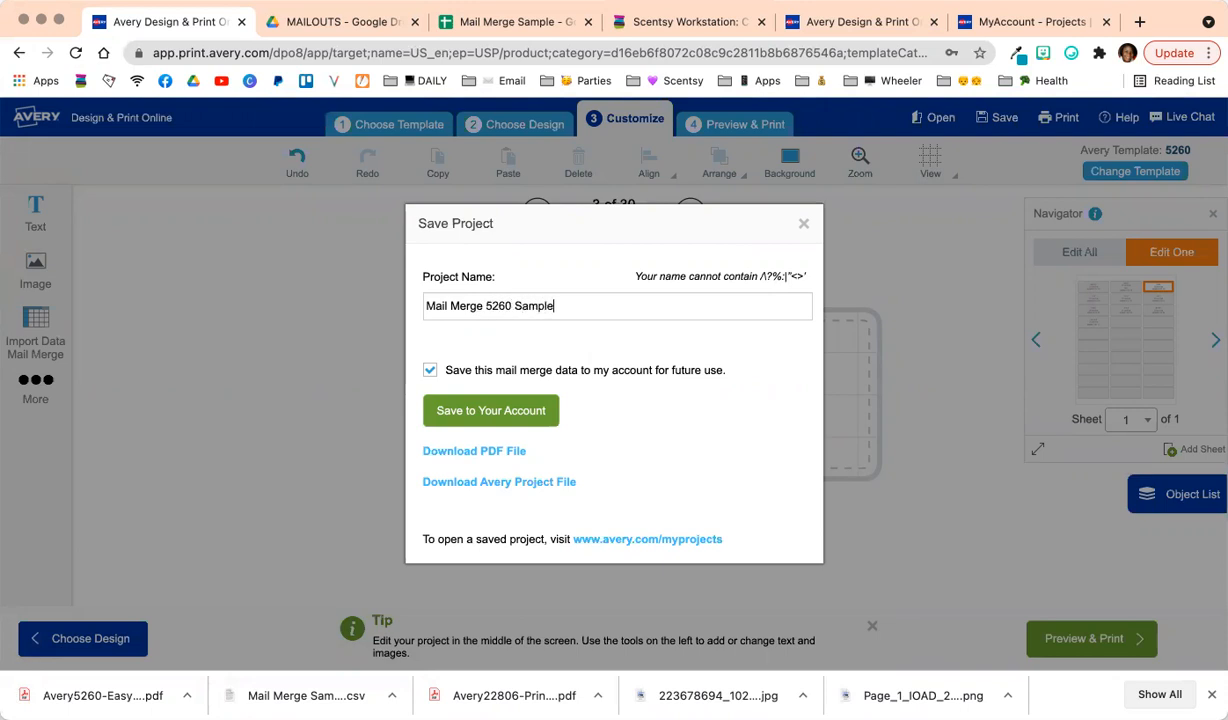
left_click(533, 411)
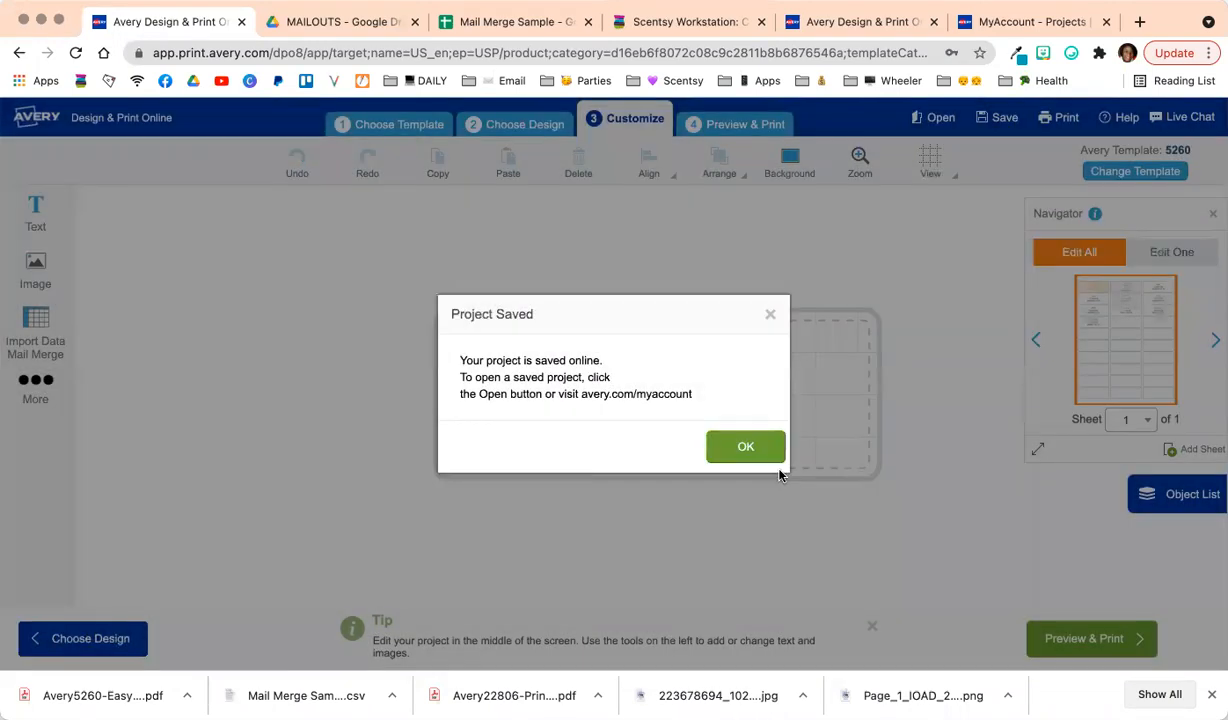
left_click(735, 442)
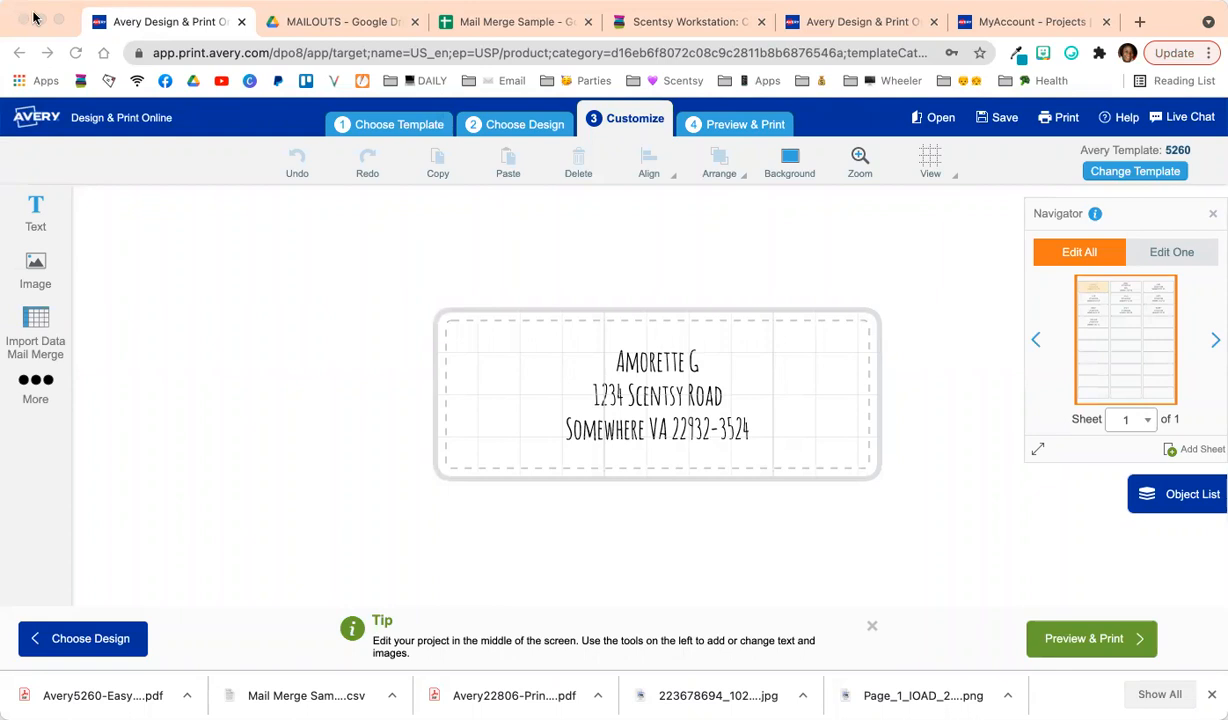
Switch to the other Avery session showing the template 5163 search results.
left_click(683, 263)
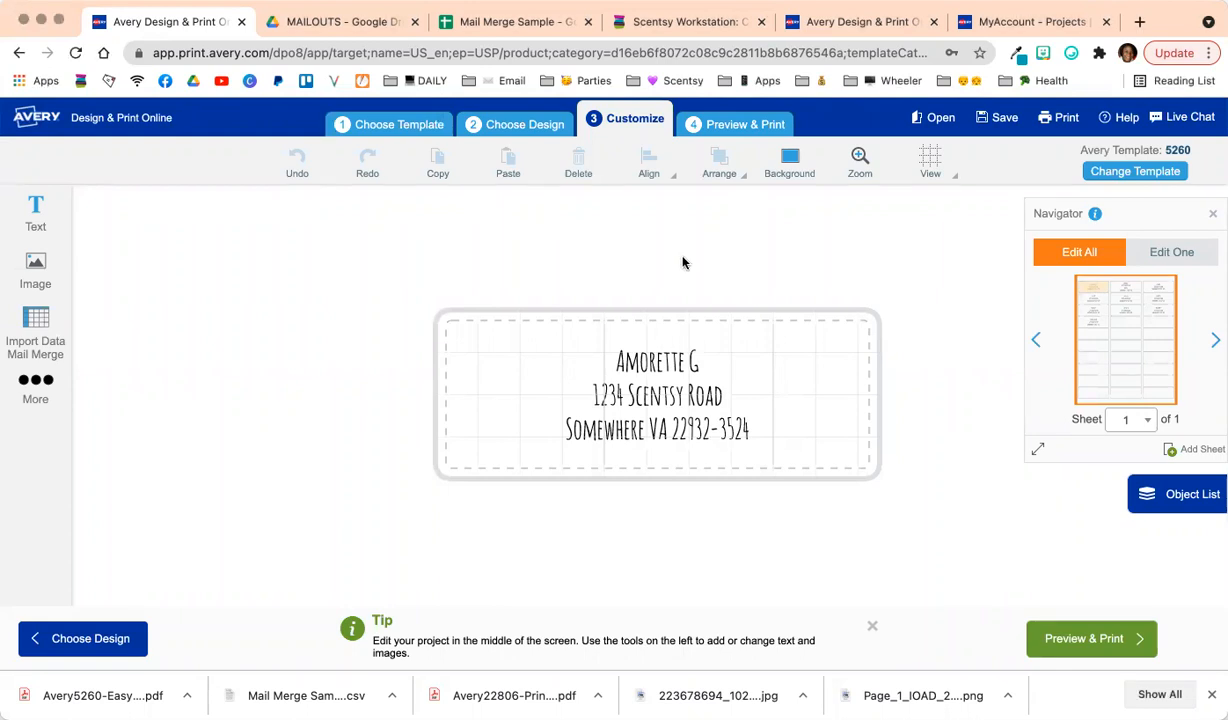
left_click(838, 24)
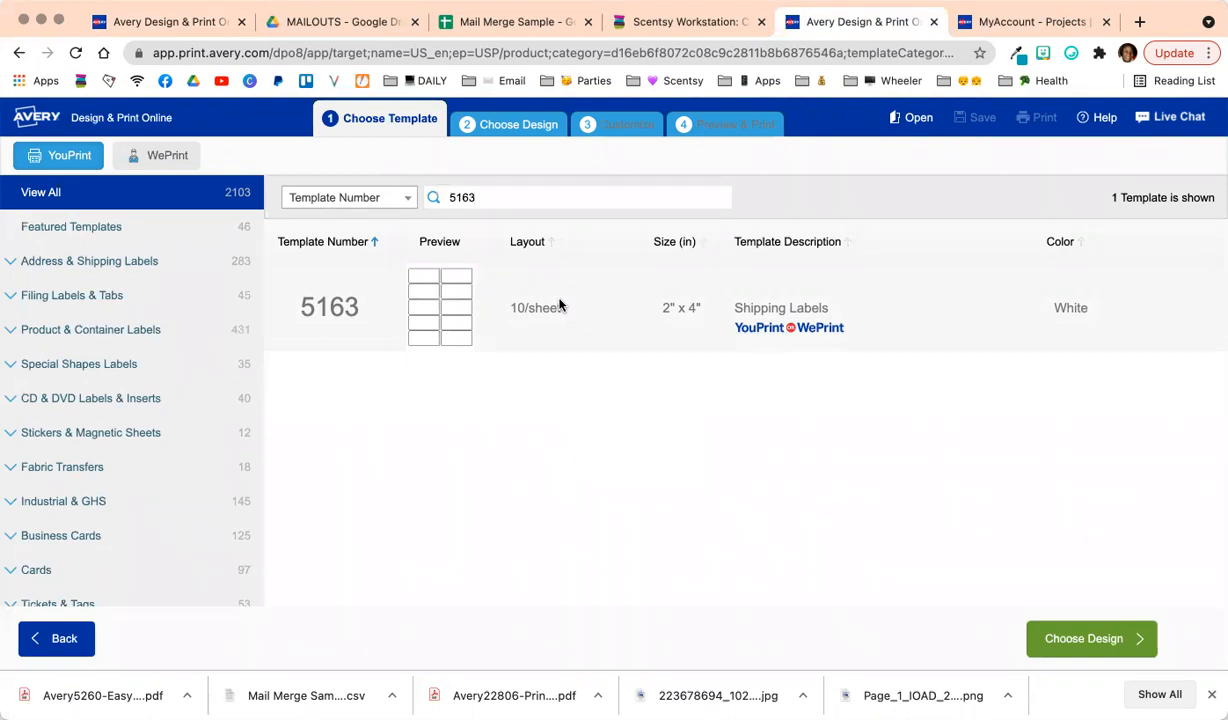
Choose the 5163 2" x 4" Shipping Labels template and start from the blank design.
mouse_move(620, 302)
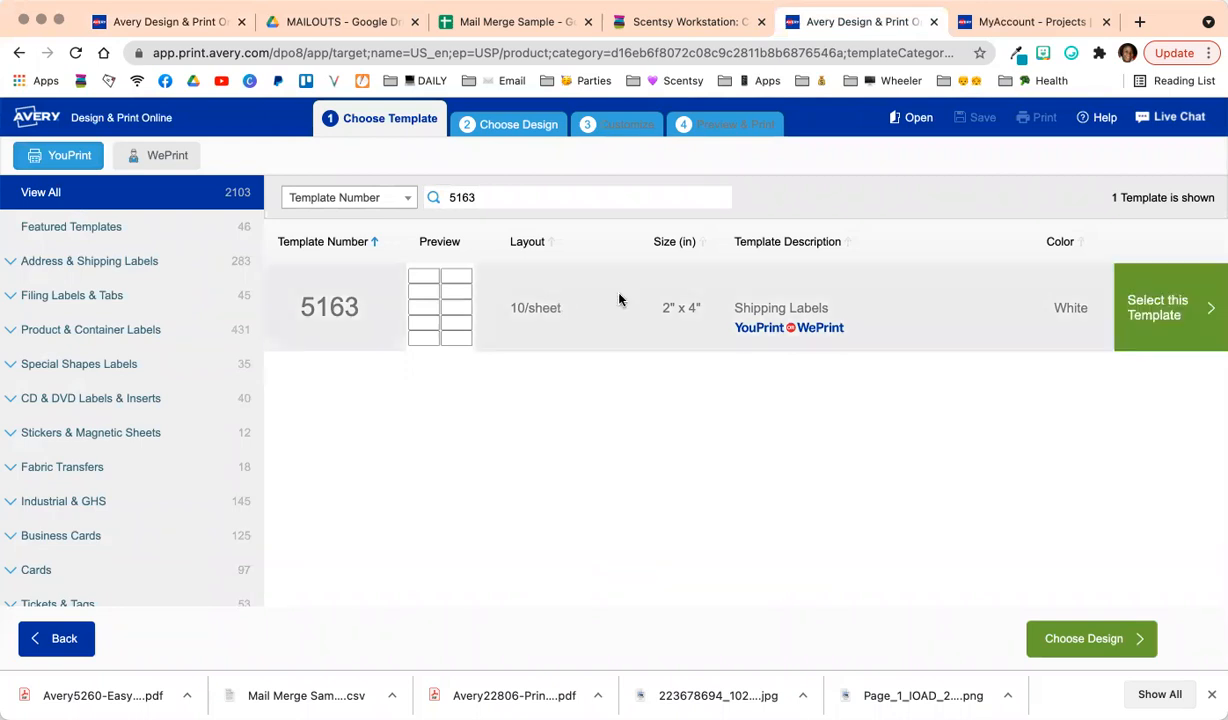
left_click(1147, 304)
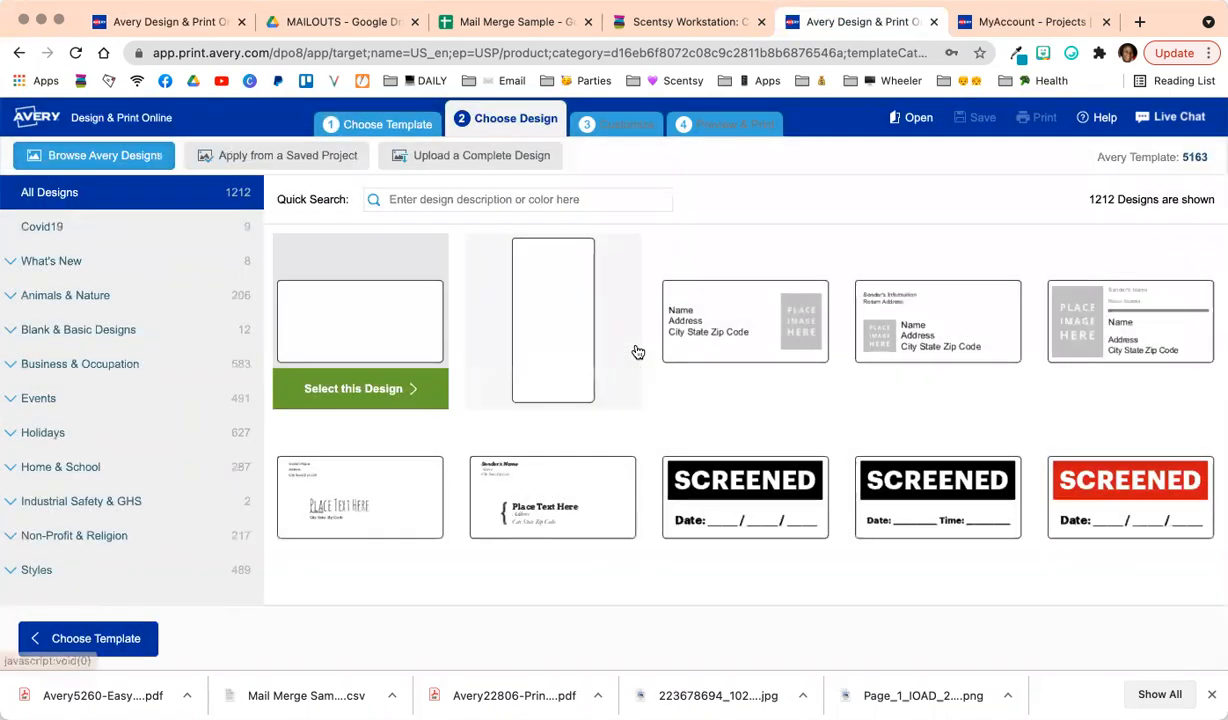
left_click(375, 390)
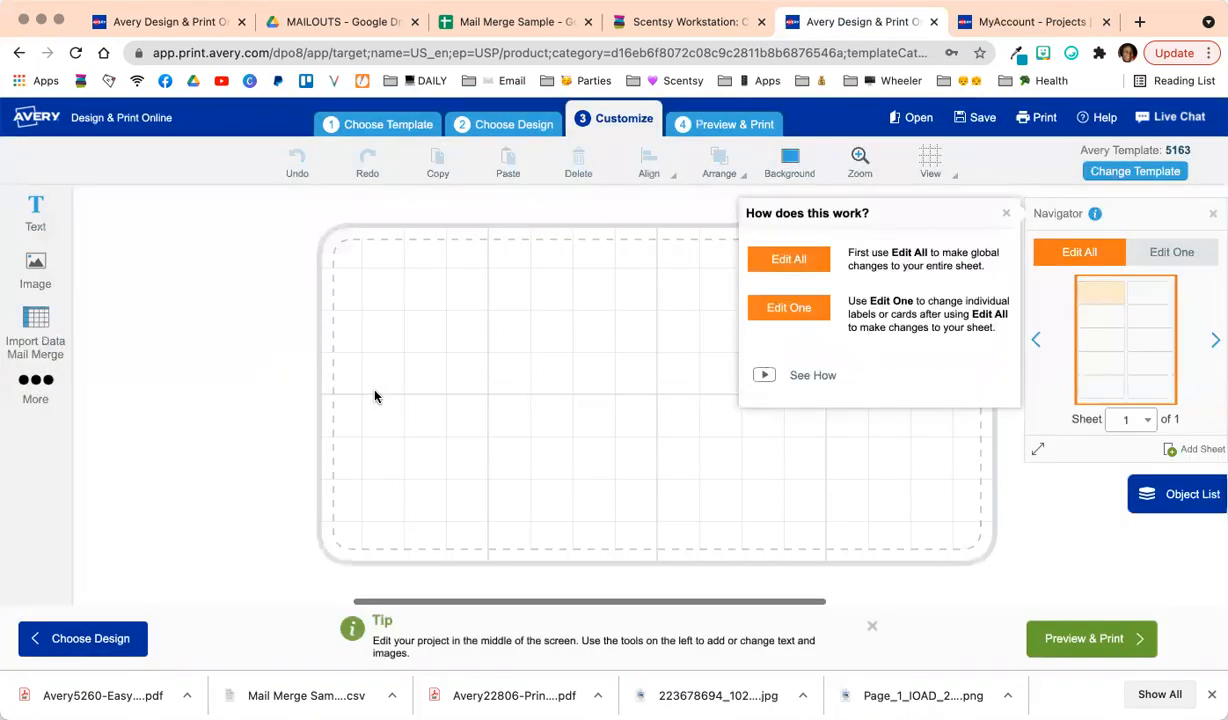
left_click(1006, 212)
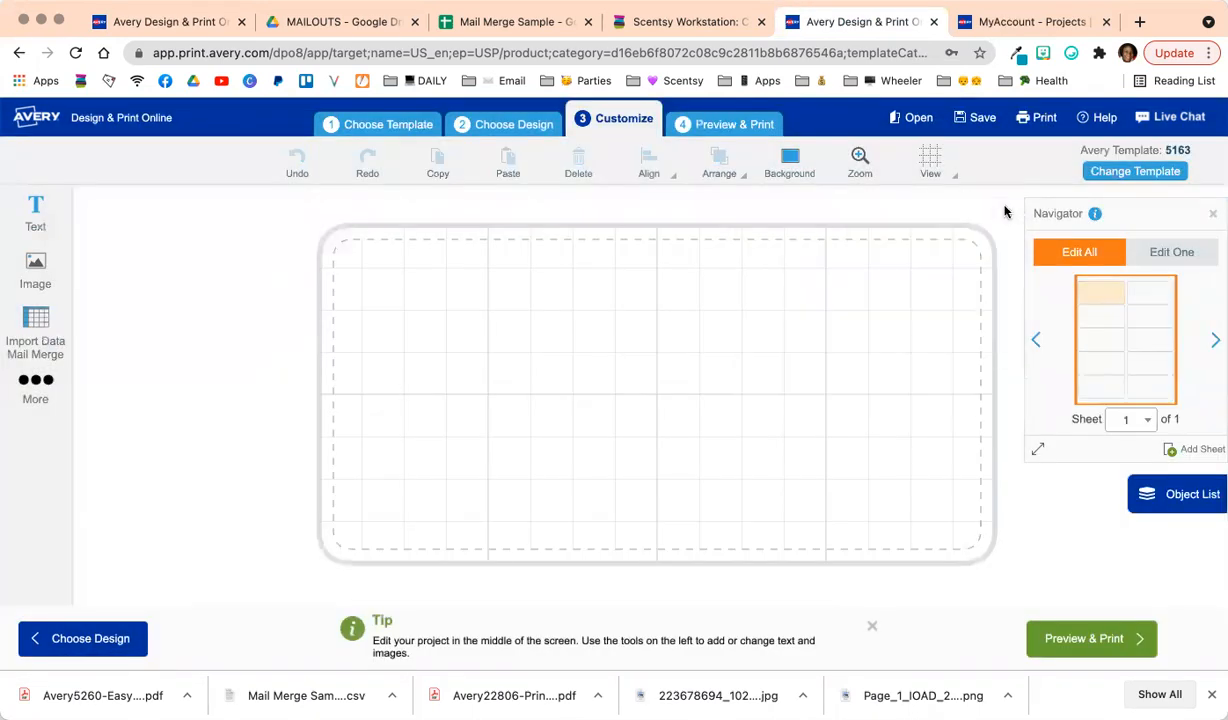
Add a size 10 text box with the sender's name, street, and city/state/ZIP on three lines.
left_click(32, 208)
left_click(137, 227)
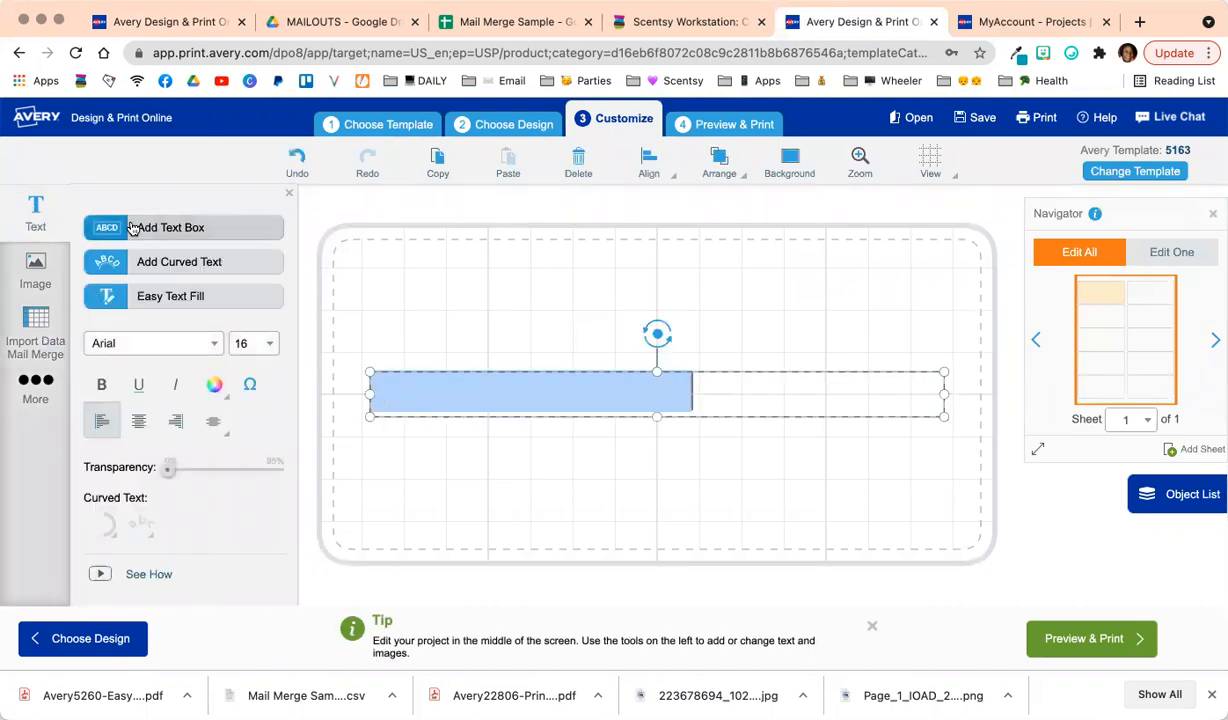
left_click(266, 343)
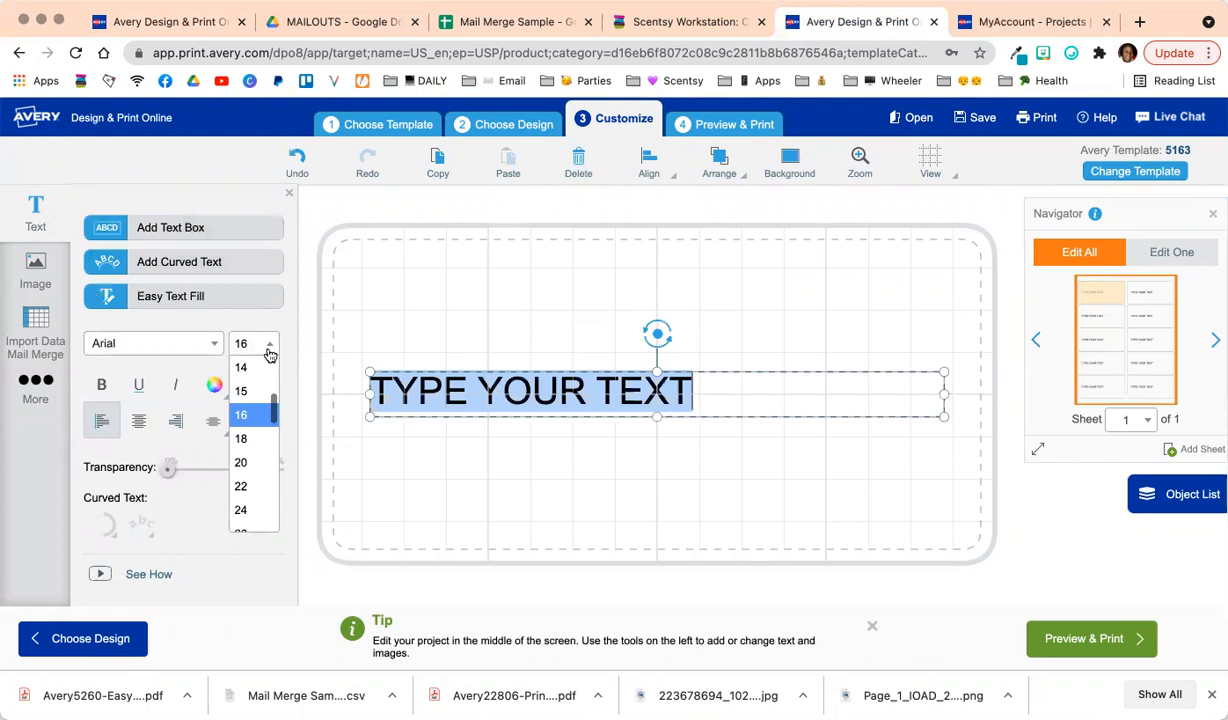
scroll(262, 398, "up", 2)
left_click(257, 396)
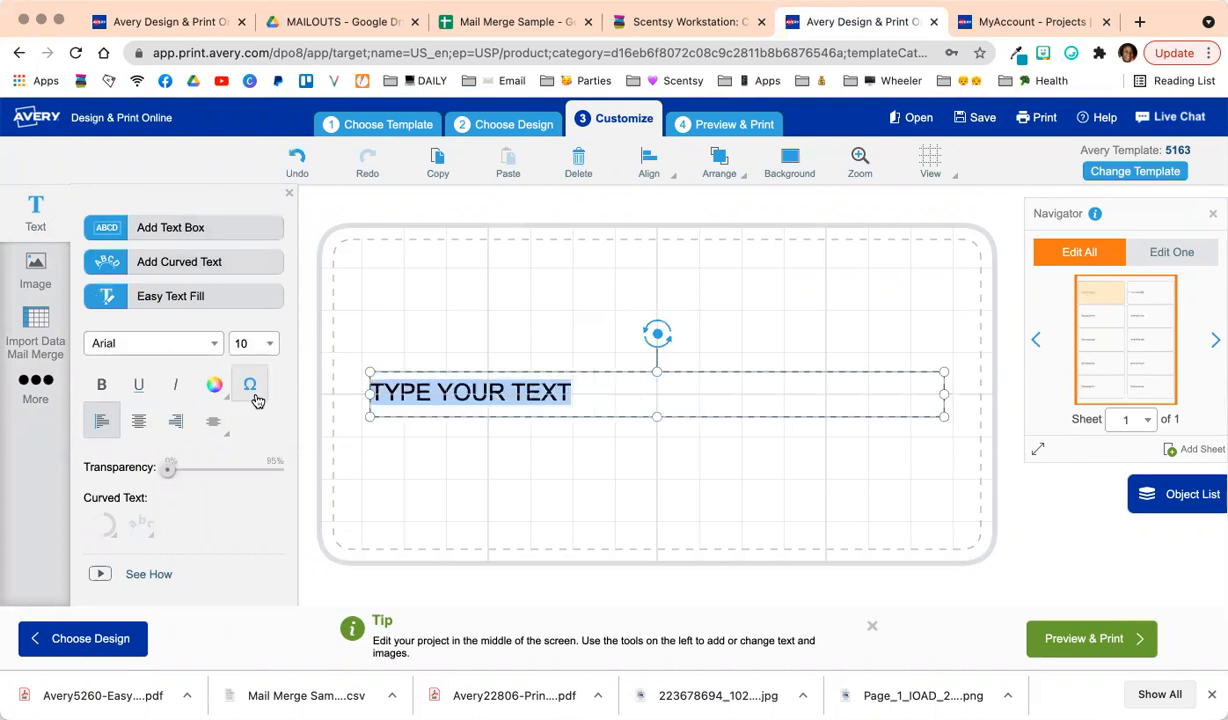
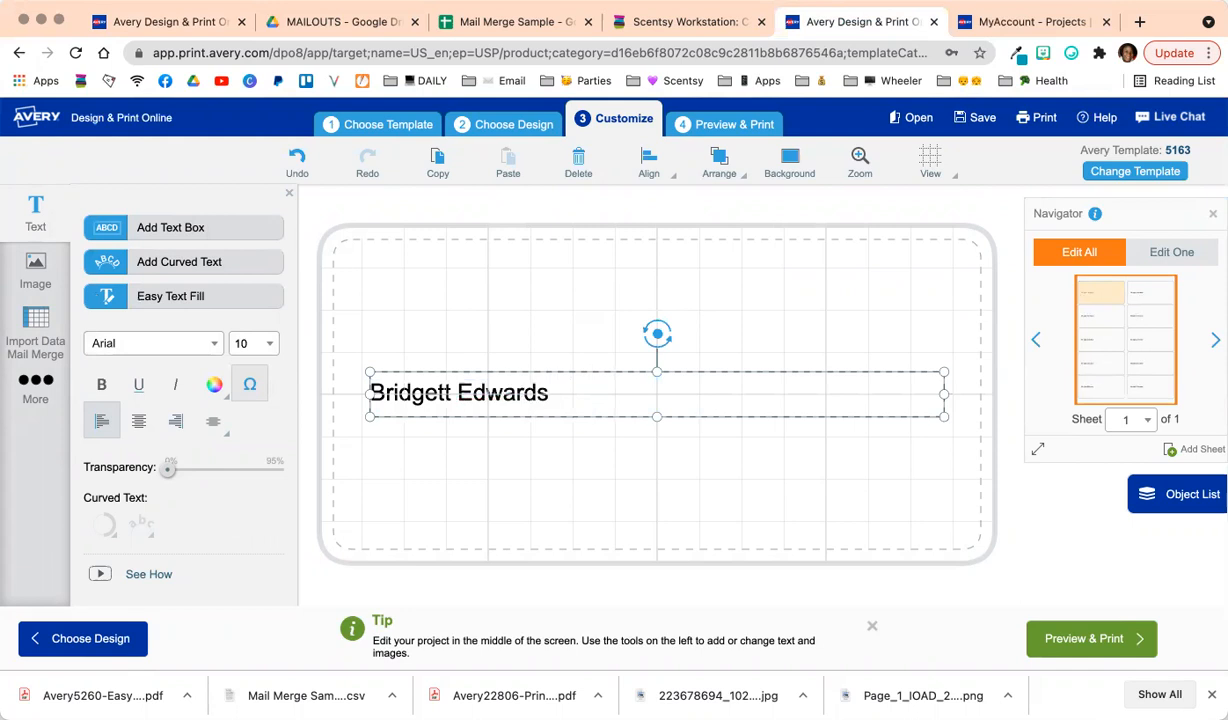
key("Return")
type("1234 S")
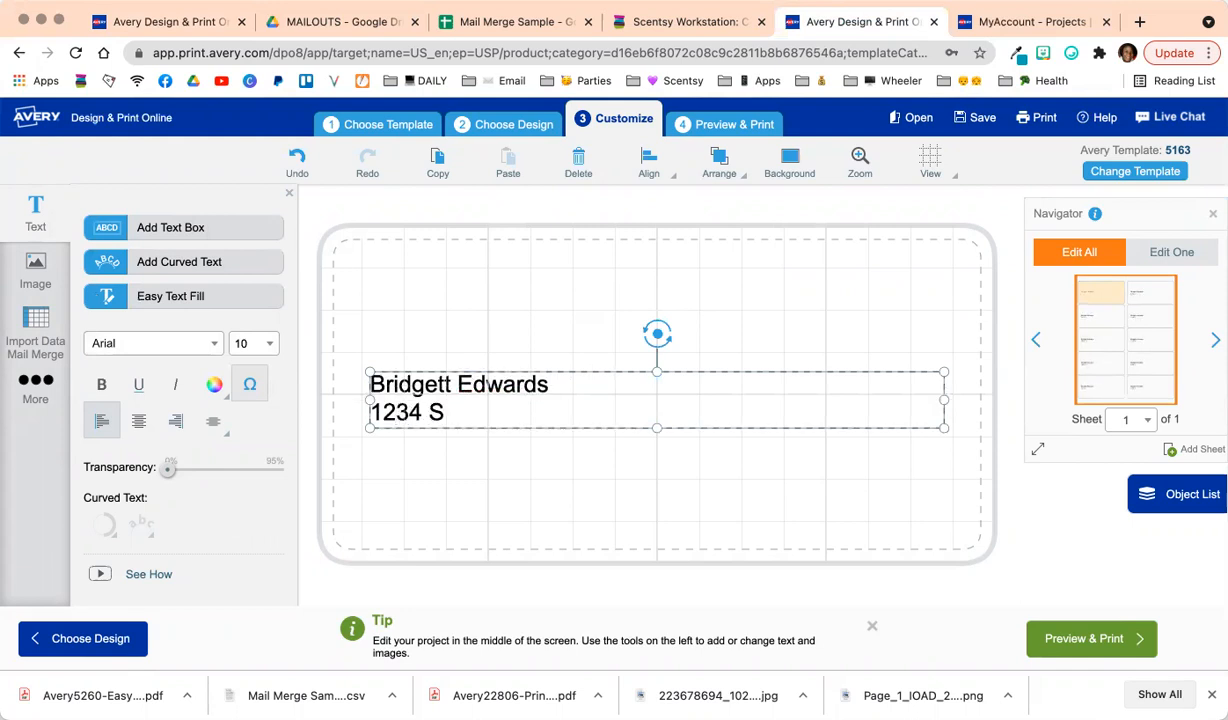
type("omewhere Place")
key("Return")
type("Sc")
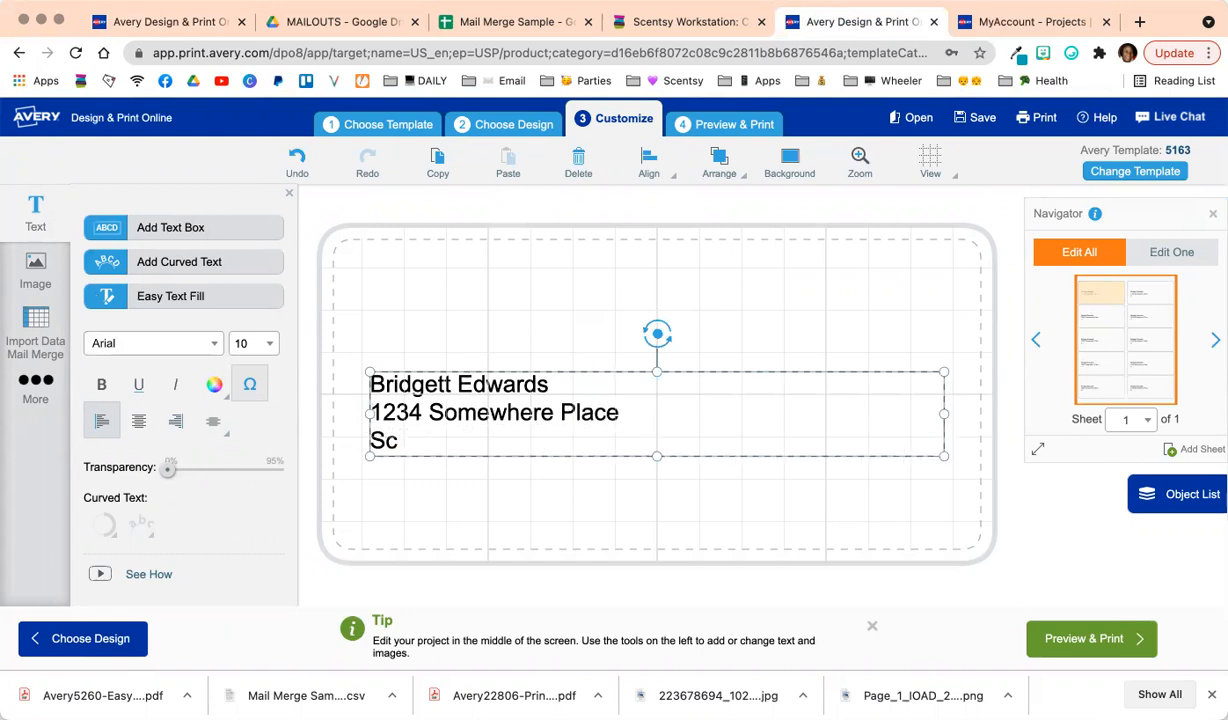
type("entsy, CT 06104")
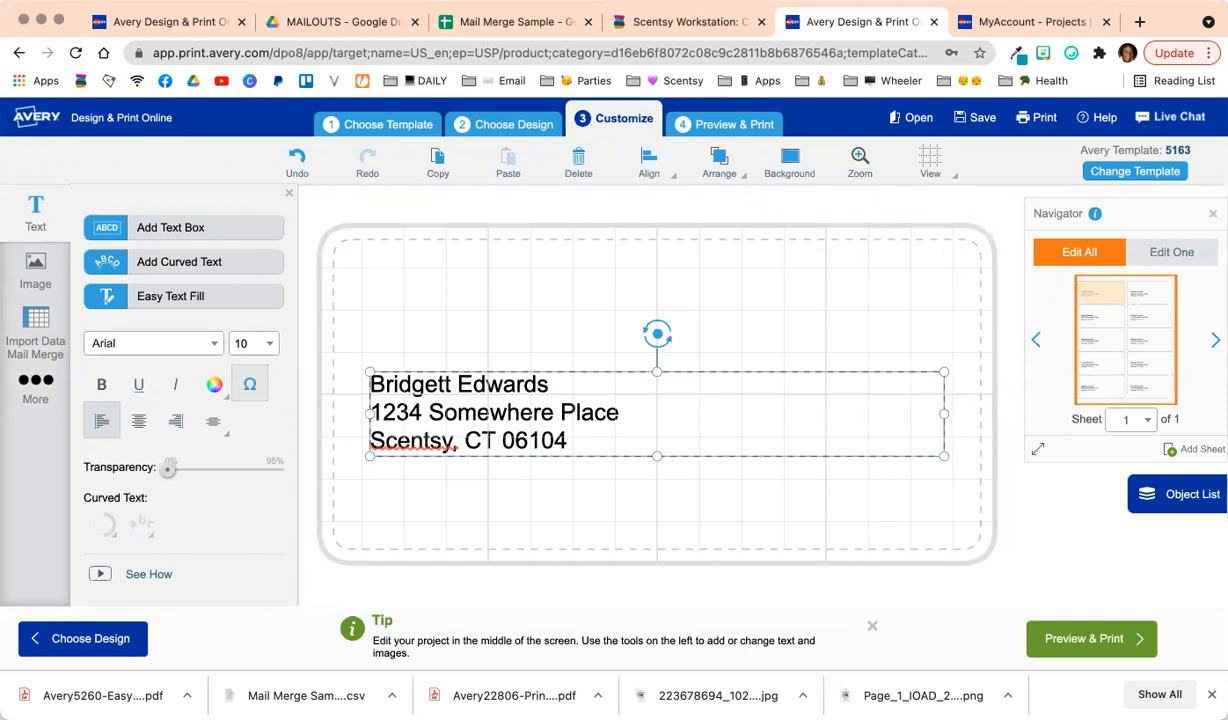
Move the return address to the label's top-left corner.
left_click_drag(567, 370, 547, 253)
left_click(624, 456)
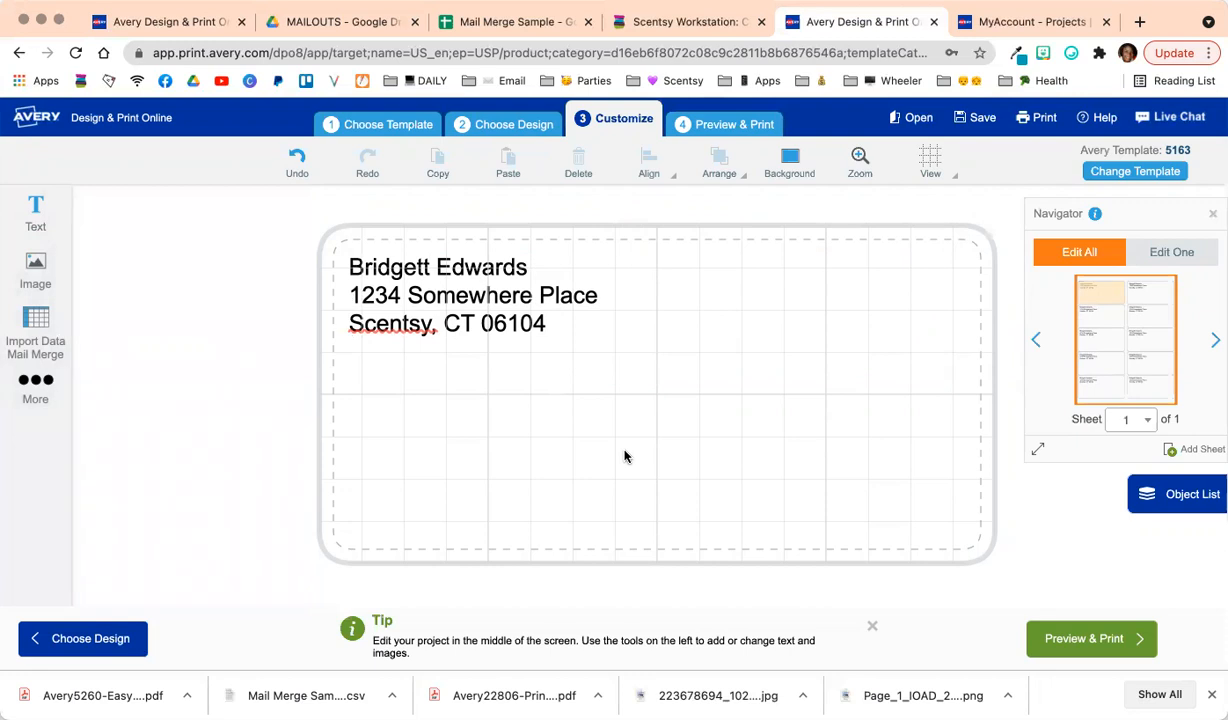
left_click(50, 338)
Import the spreadsheet without printing its header row and place First Name and Last Name on line one.
left_click(170, 262)
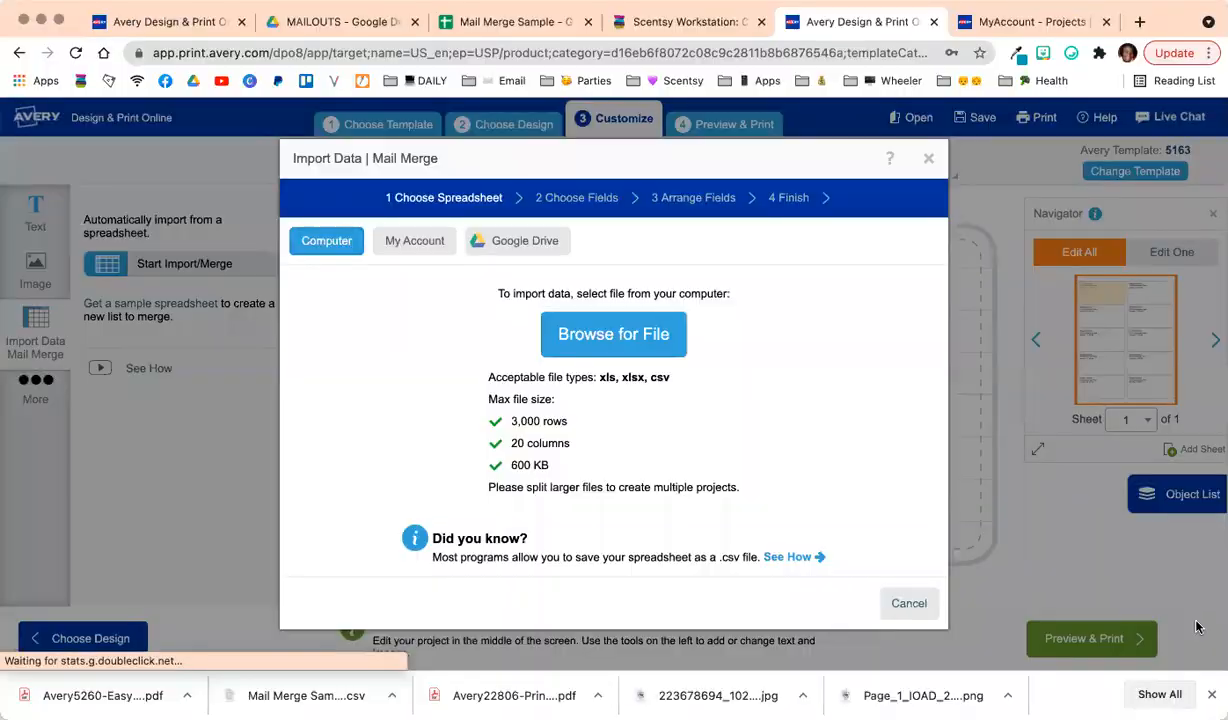
left_click(369, 330)
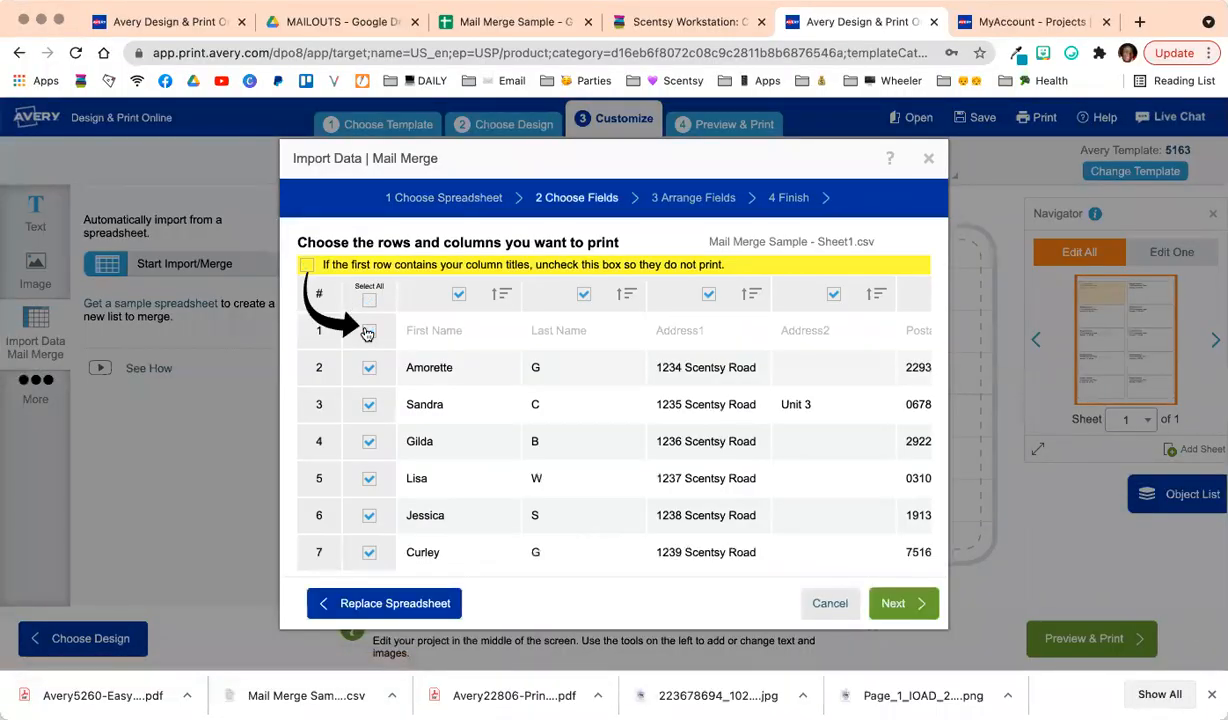
left_click(904, 603)
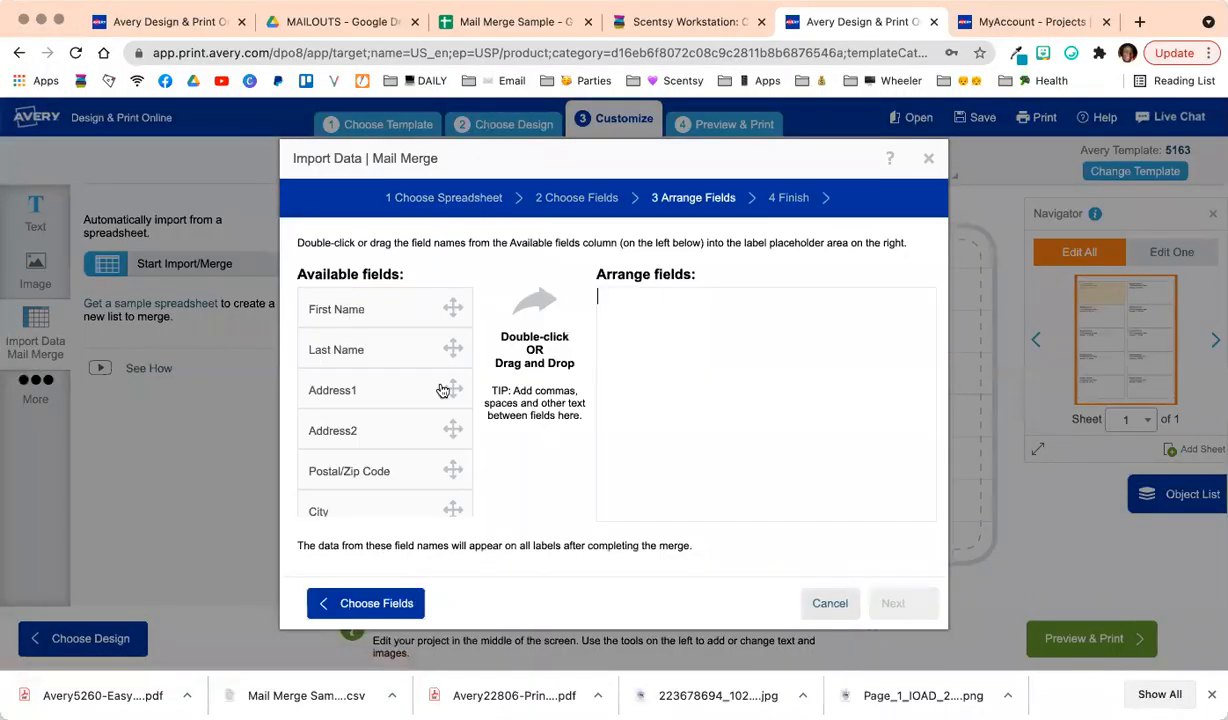
double_click(382, 310)
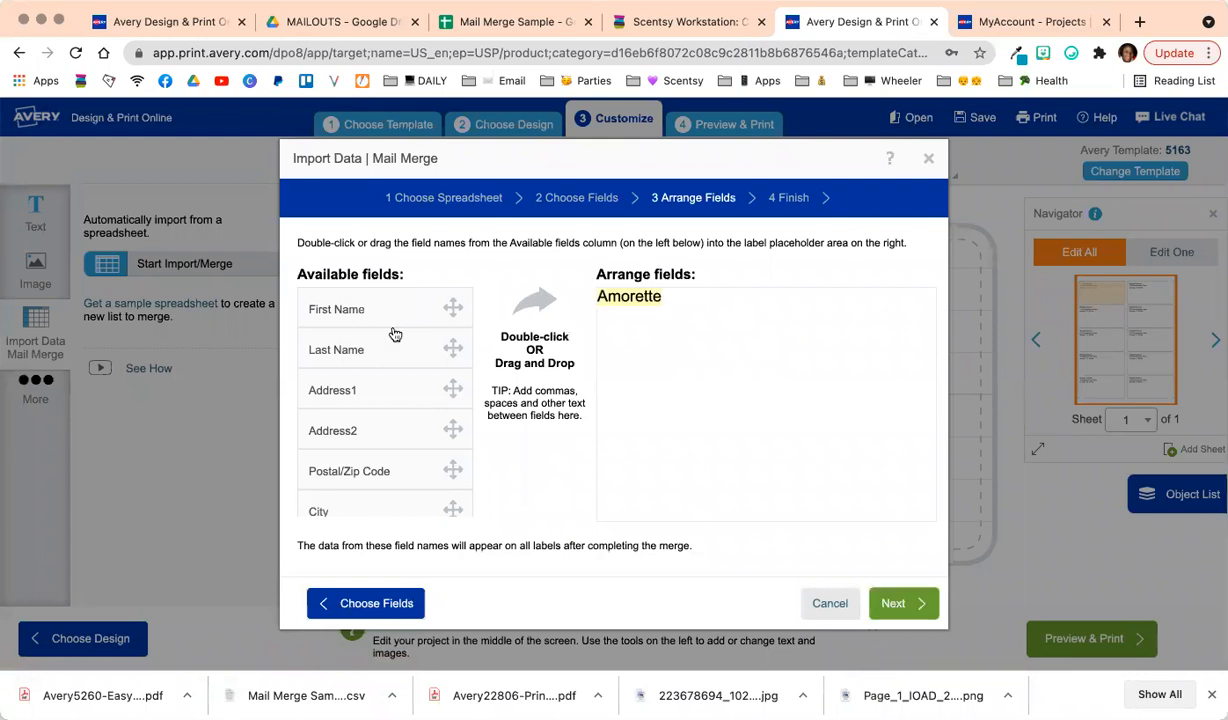
double_click(391, 351)
Arrange Address1, Address2, then City, State and Postal/Zip Code on following lines and finish the merge.
key("Return")
double_click(386, 392)
double_click(384, 436)
scroll(380, 440, "down", 1)
key("Return")
double_click(381, 455)
key("BackSpace")
double_click(370, 501)
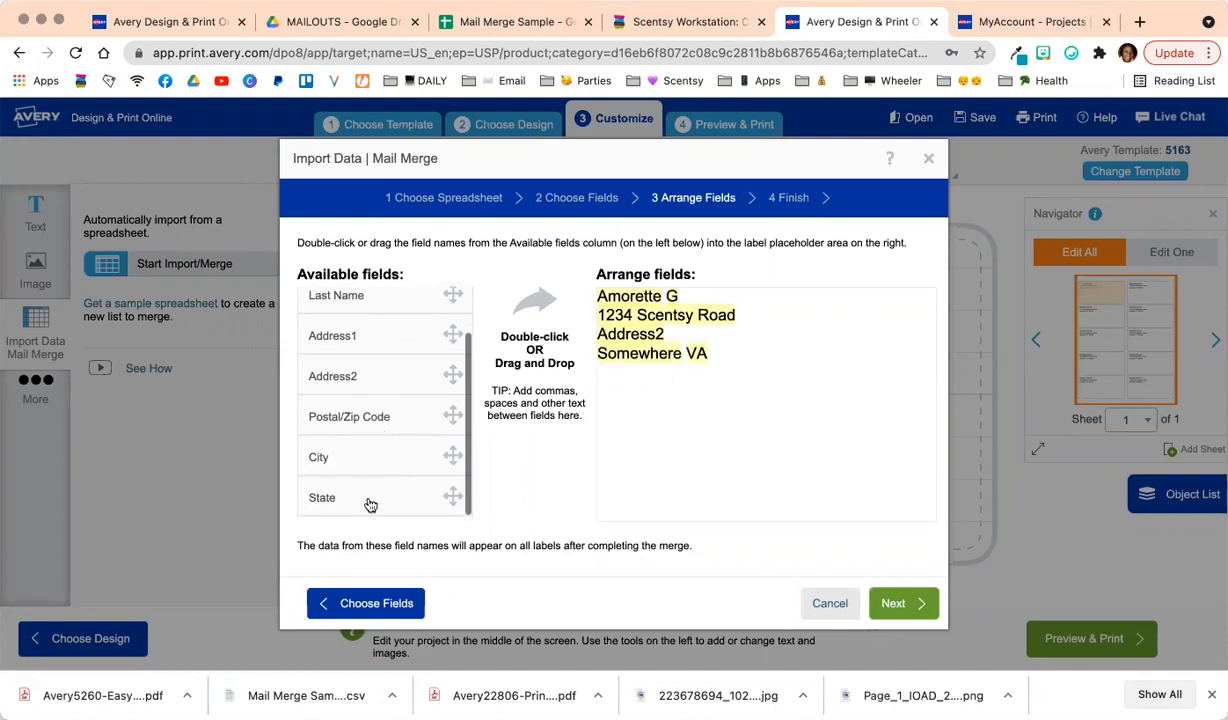
double_click(354, 419)
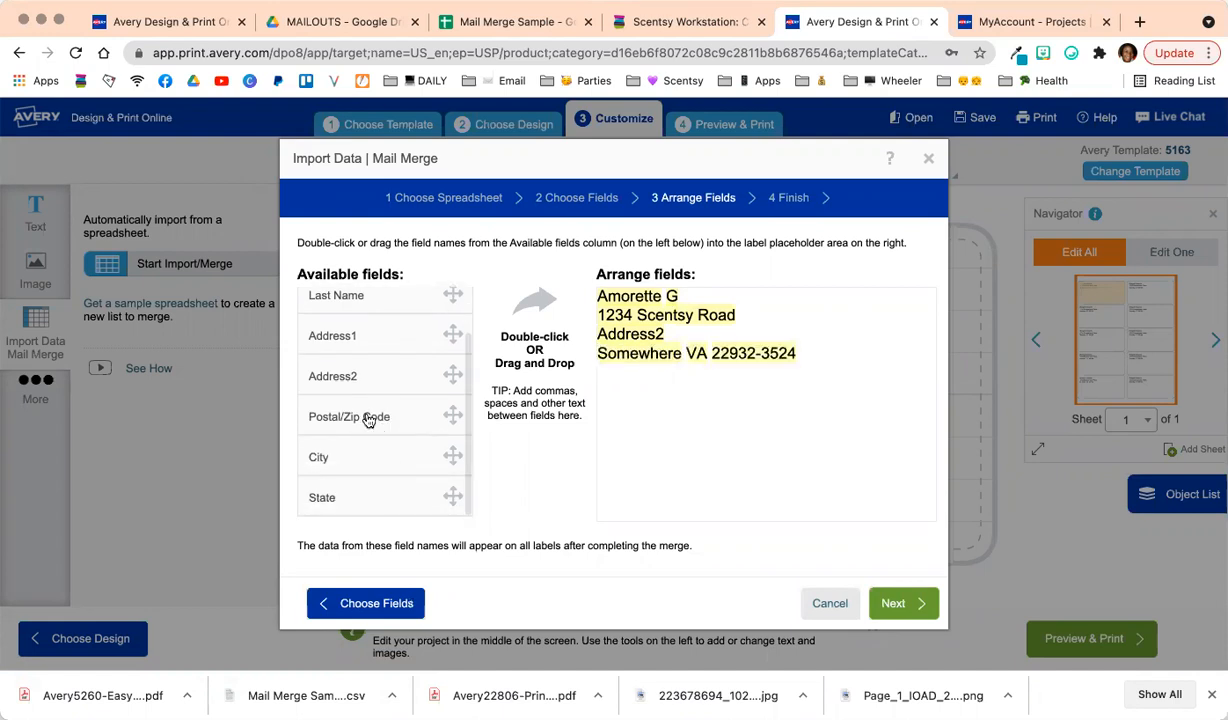
left_click(898, 618)
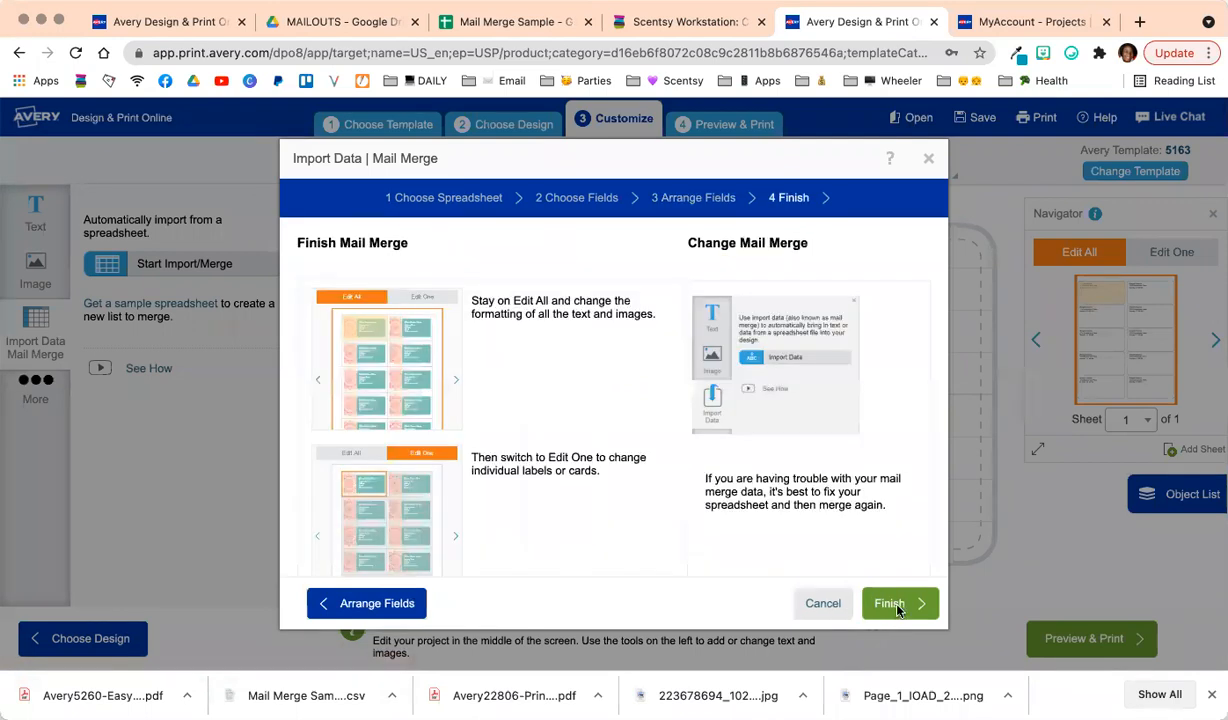
left_click(891, 604)
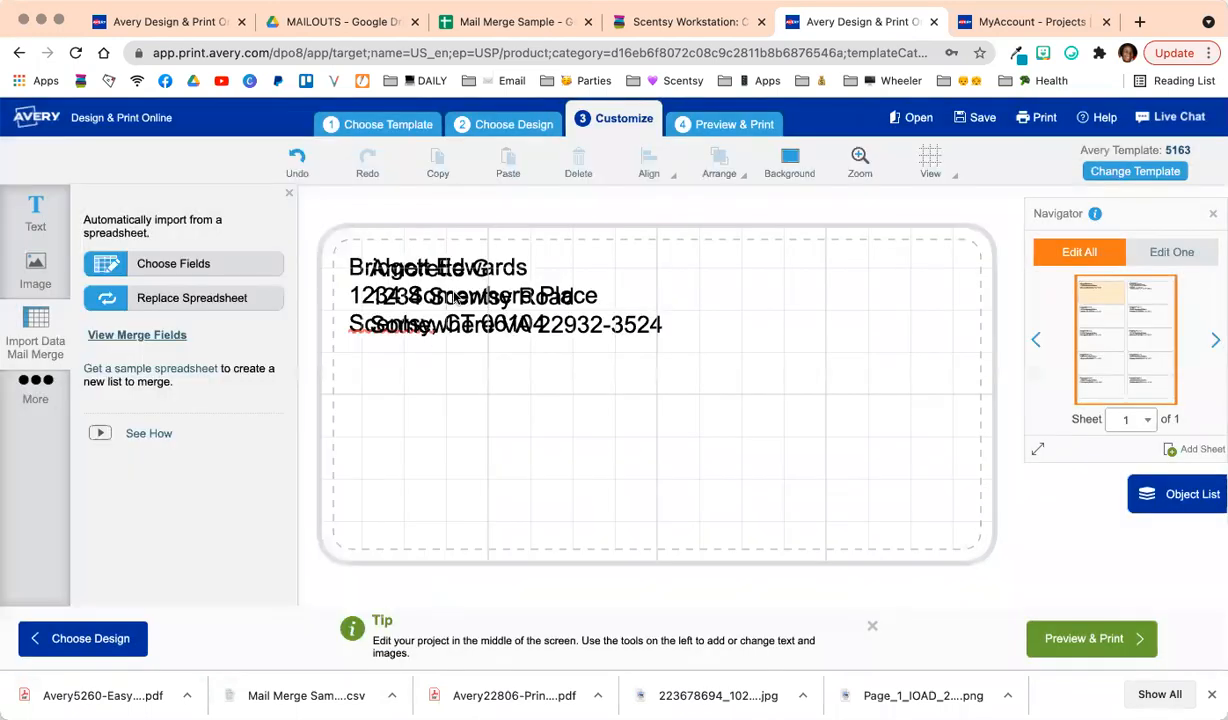
left_click(455, 298)
Move the merged address below the return address, center its lines, and set the font to Amatic SC.
left_click_drag(537, 355, 538, 473)
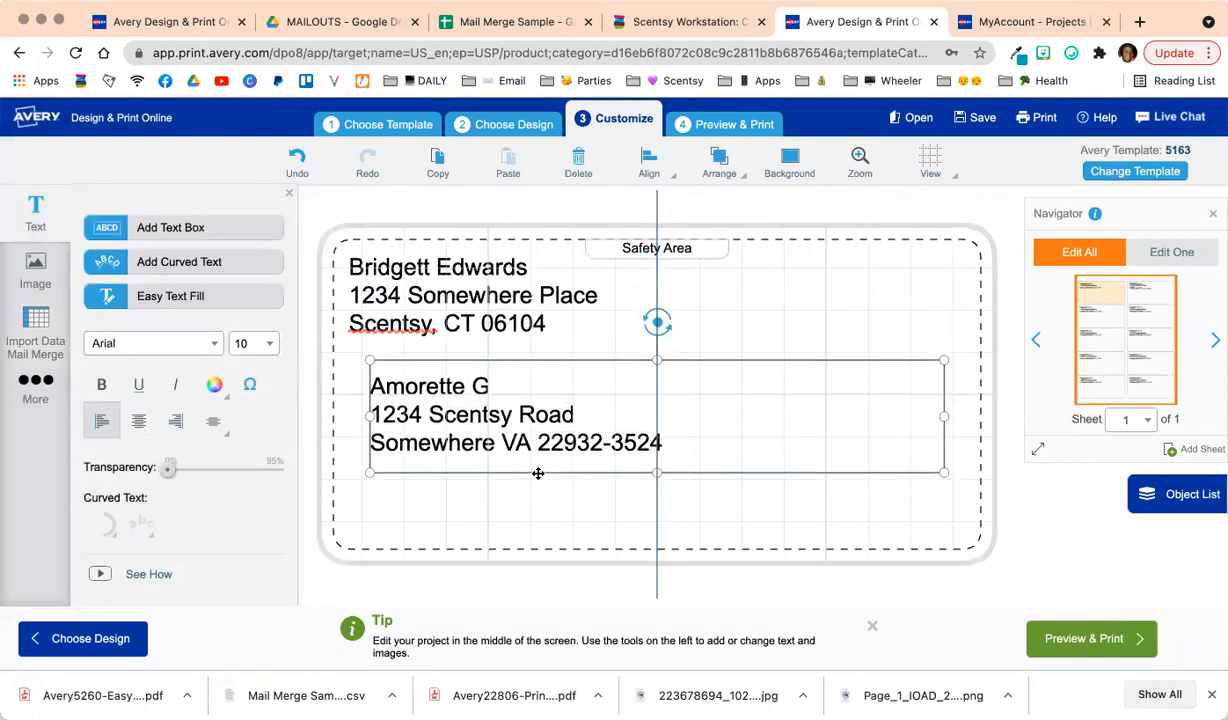
left_click(545, 438)
key("ctrl+a")
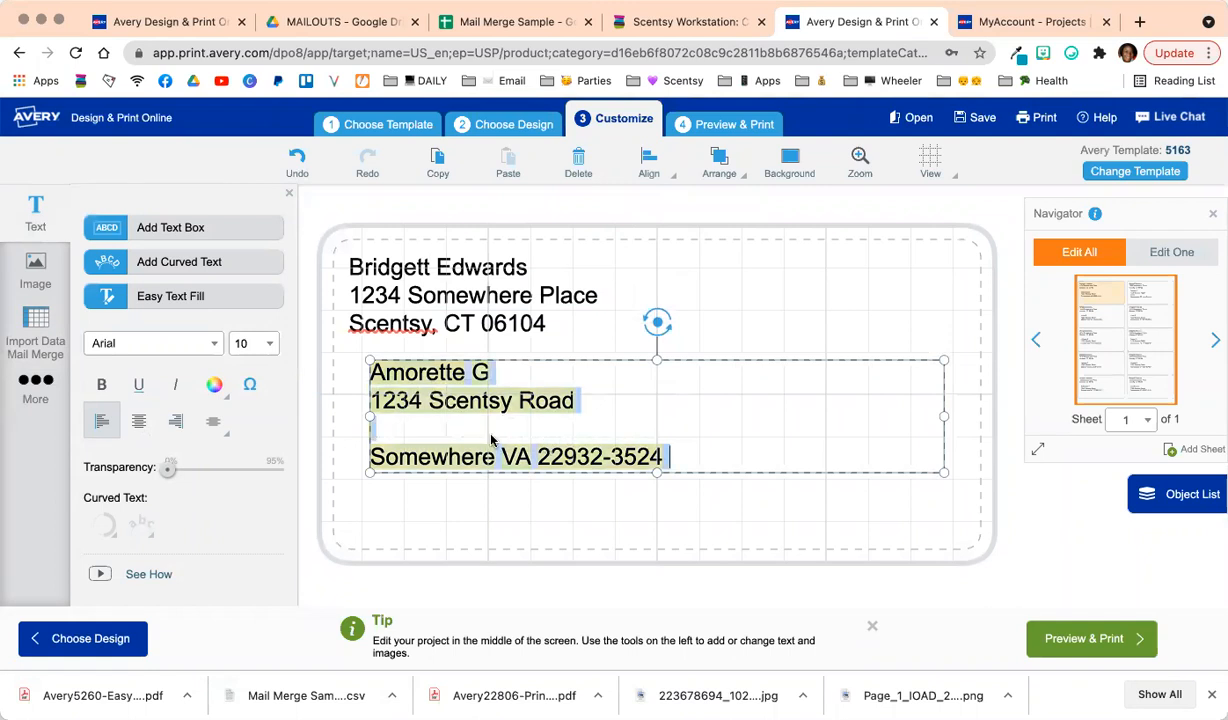
left_click(139, 421)
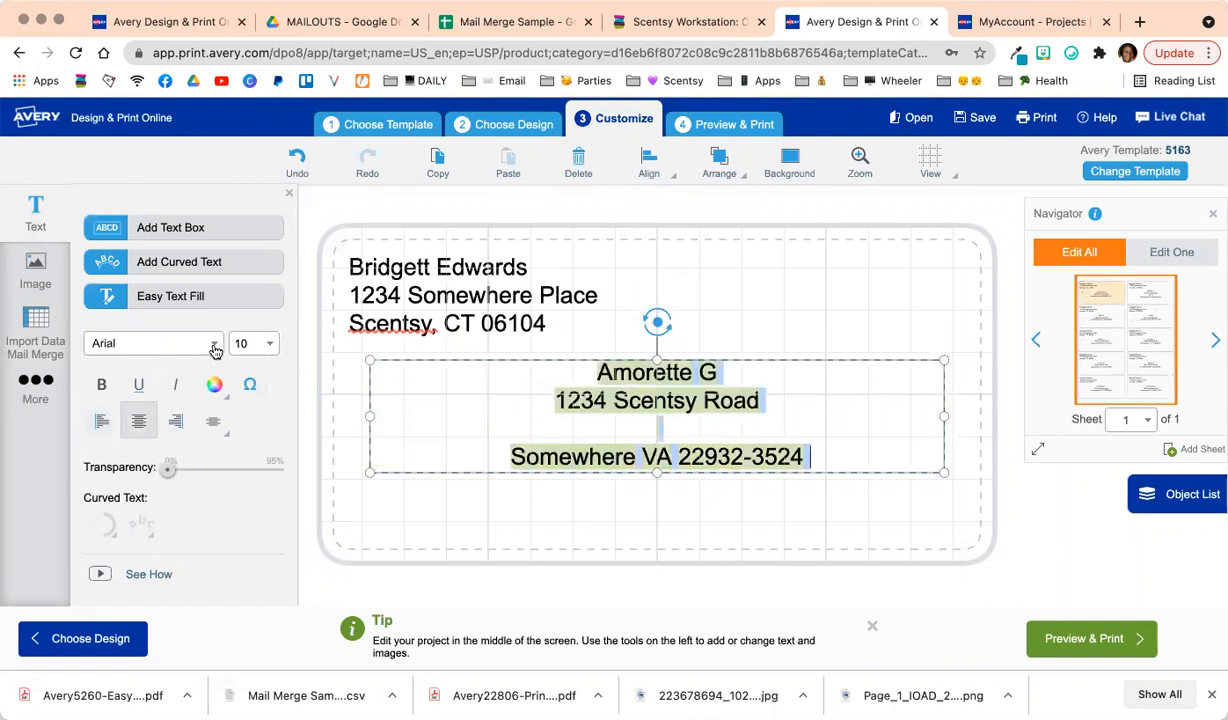
left_click(213, 344)
left_click(192, 366)
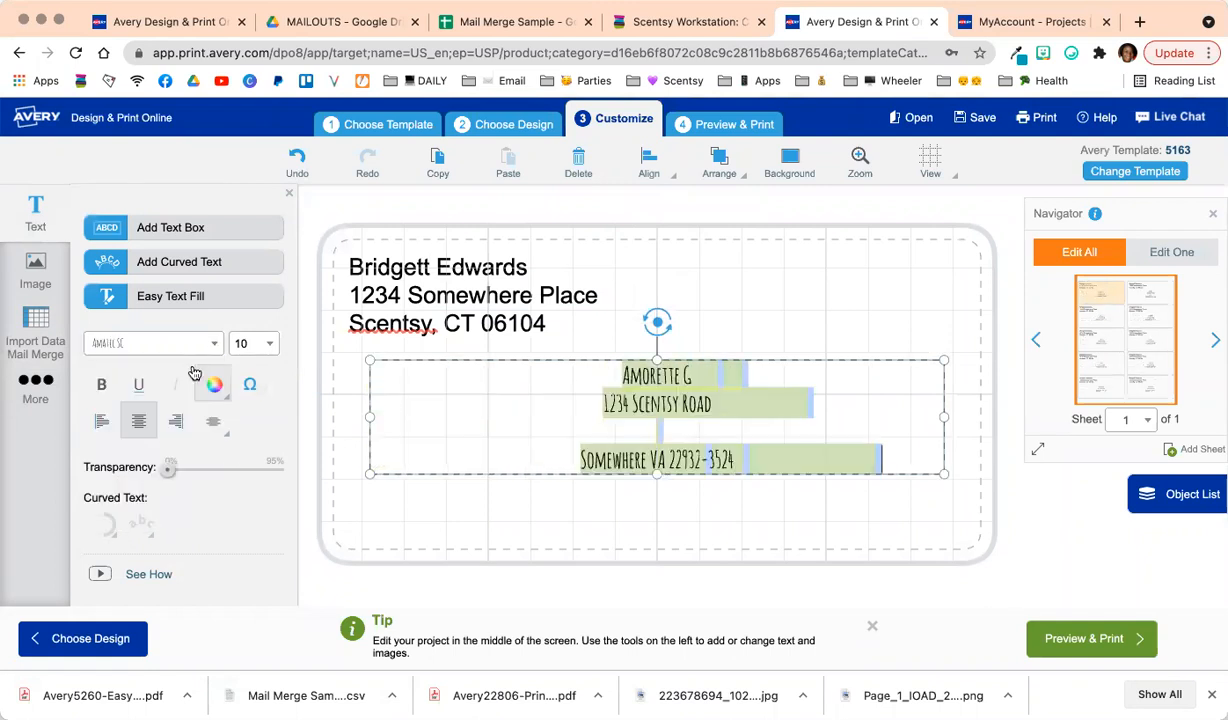
Set the address text to size 20 and center the box horizontally on the label.
left_click(269, 344)
scroll(256, 428, "down", 1)
left_click(248, 508)
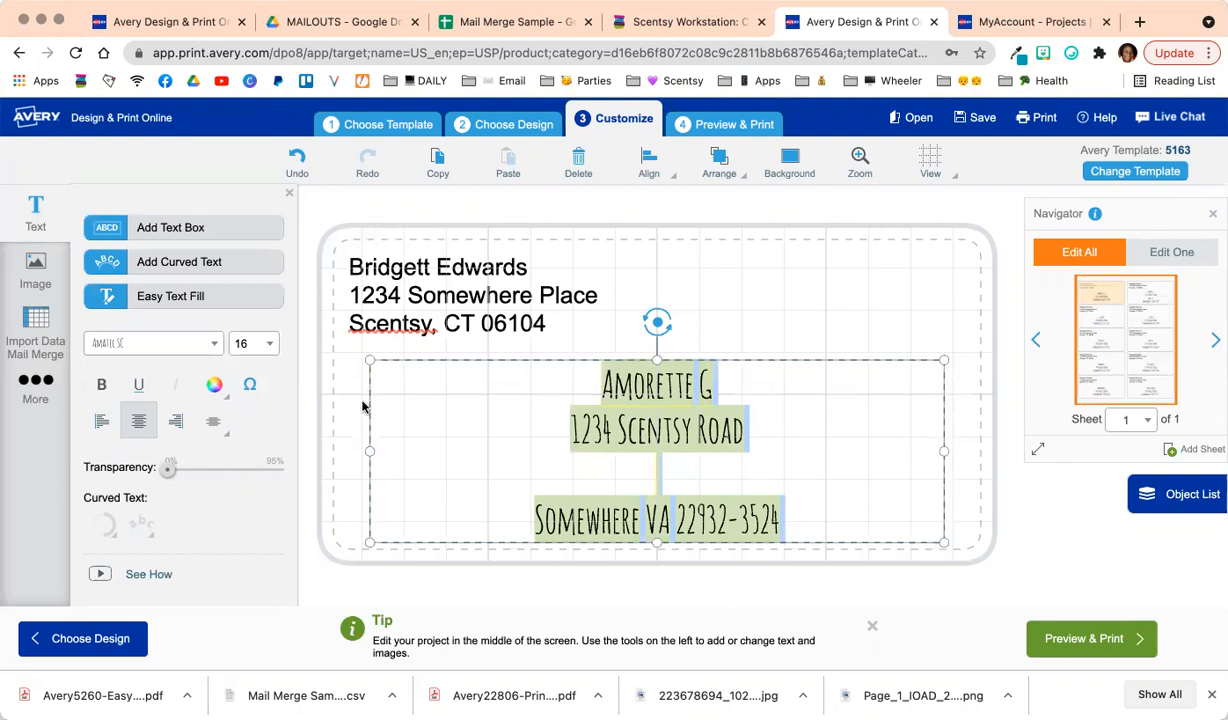
left_click(263, 343)
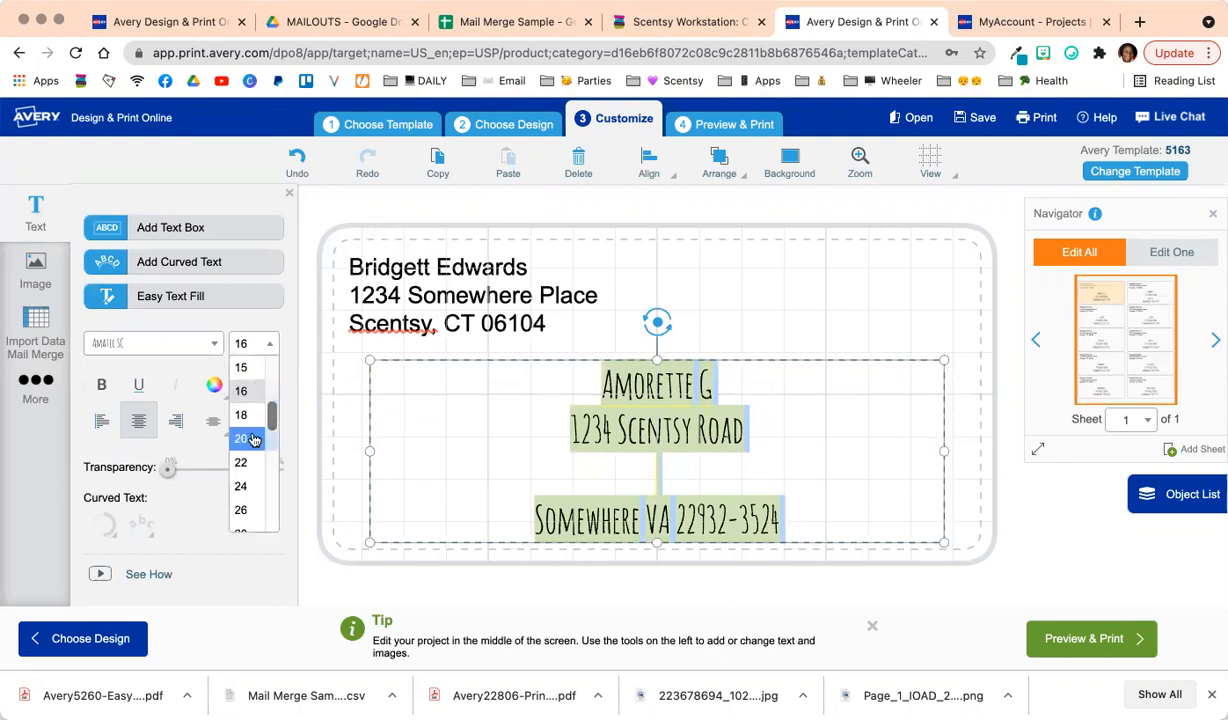
left_click(245, 438)
left_click_drag(691, 357, 691, 308)
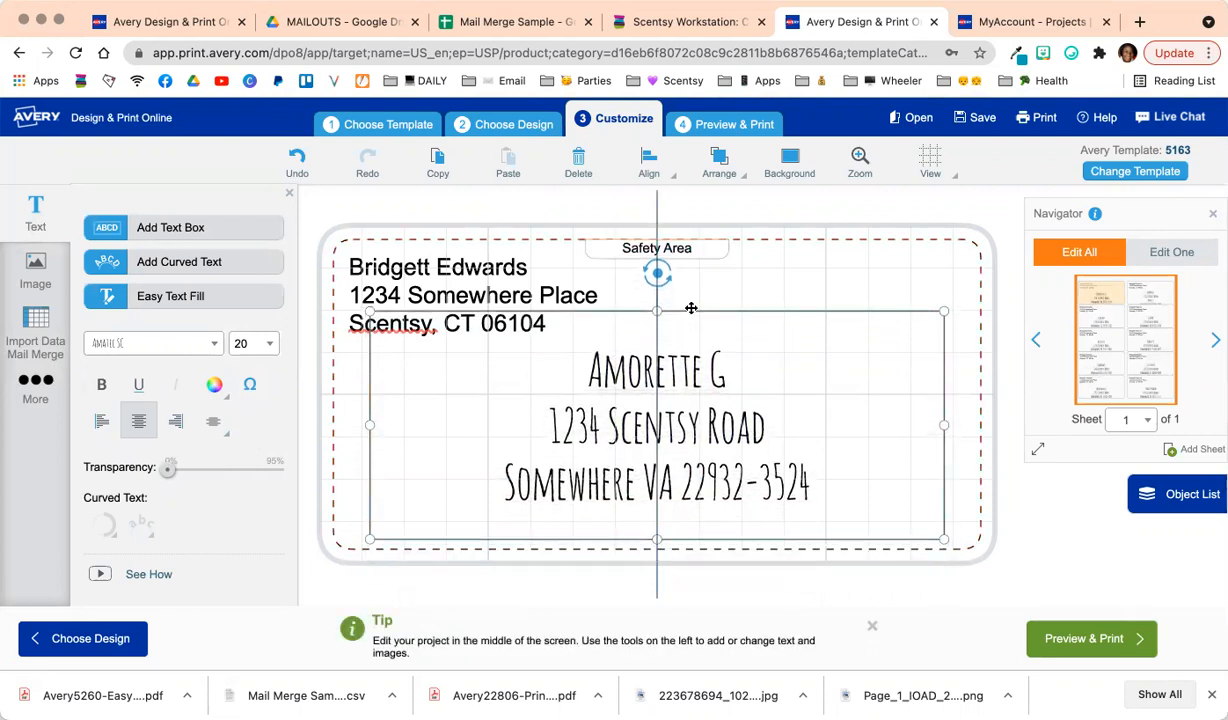
left_click(649, 165)
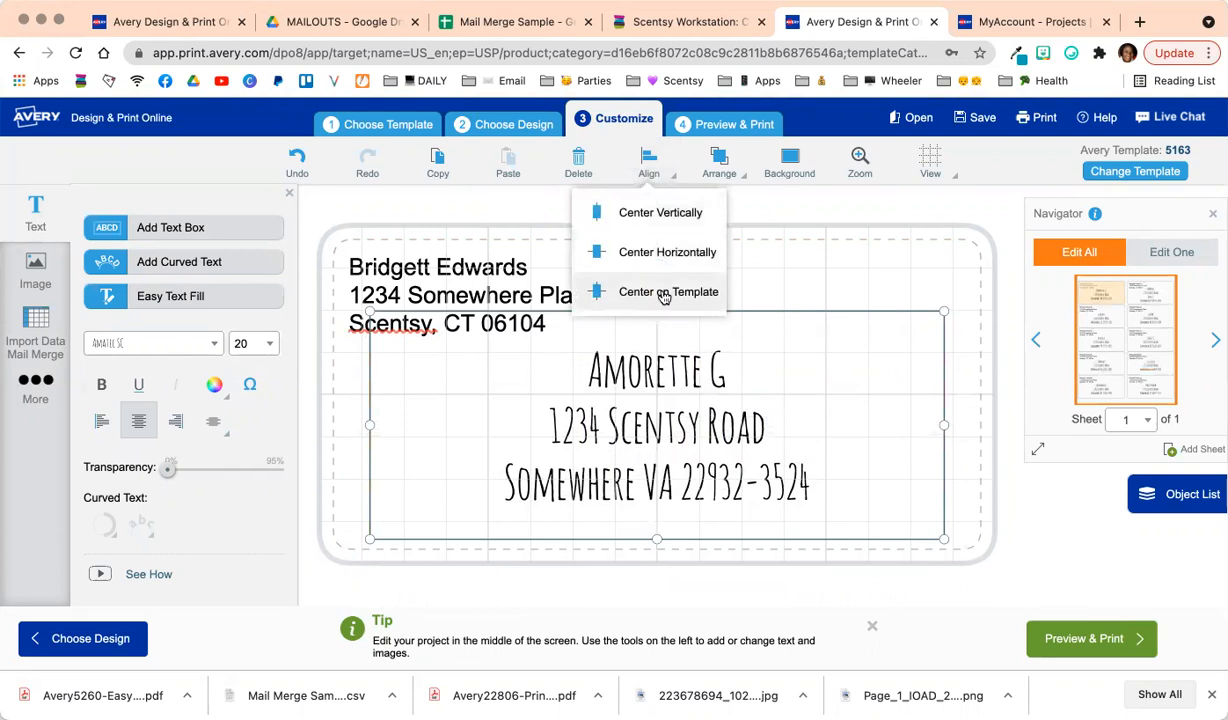
left_click(664, 256)
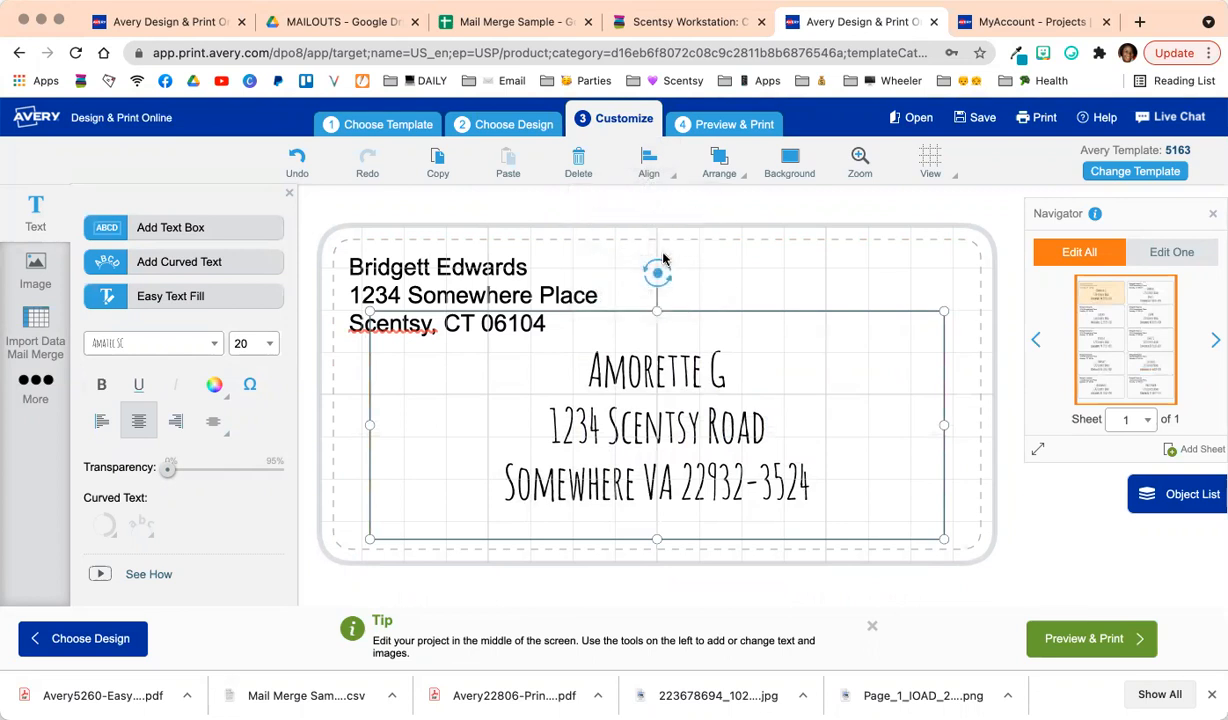
left_click(827, 297)
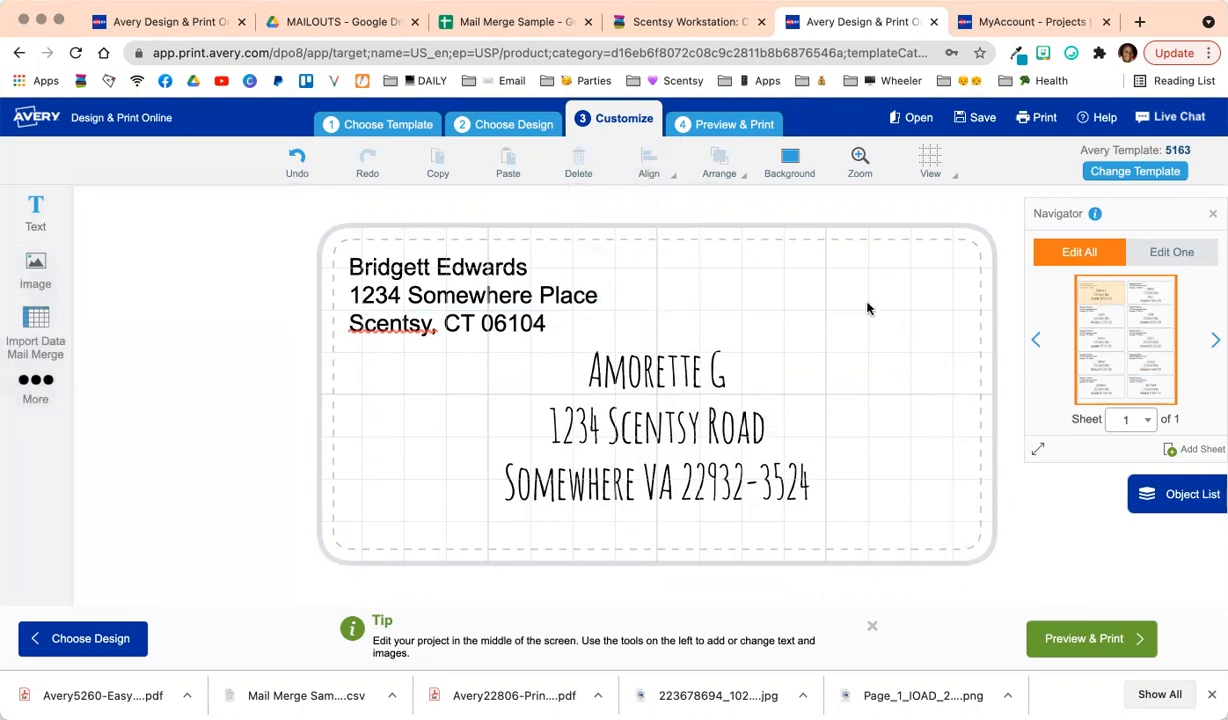
Preview the merged addresses on several labels in both Navigator columns and open the Save options.
left_click(1097, 318)
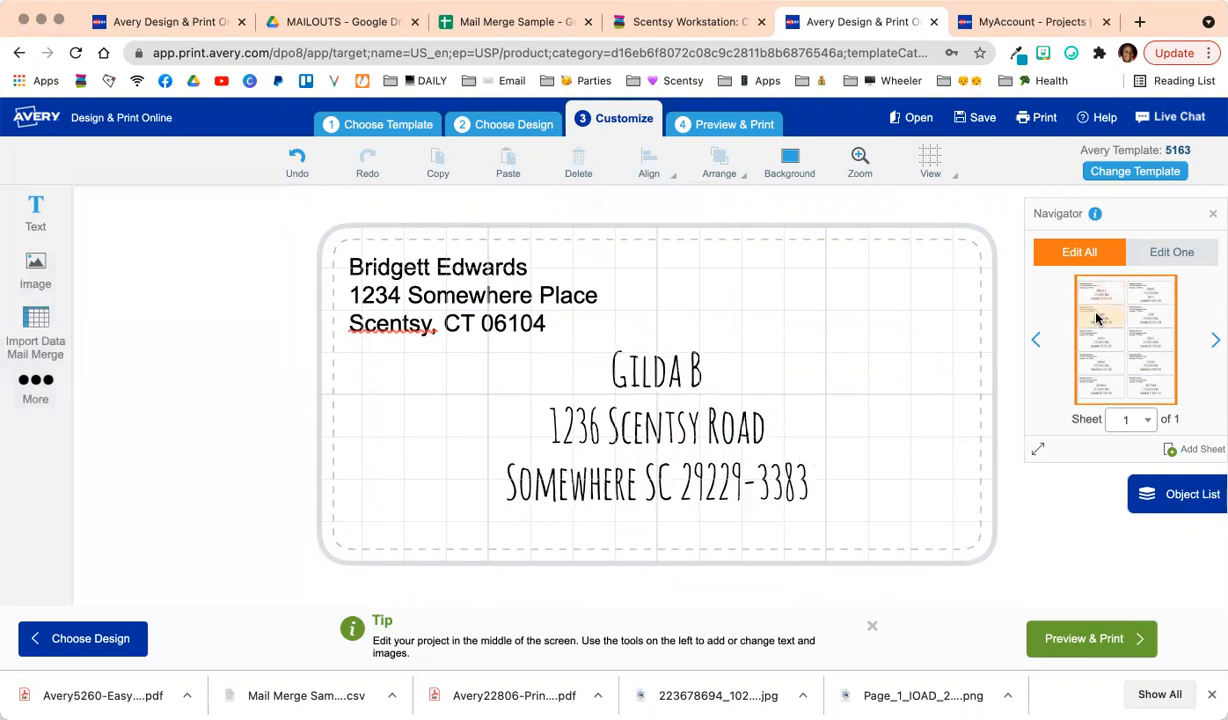
left_click(1096, 365)
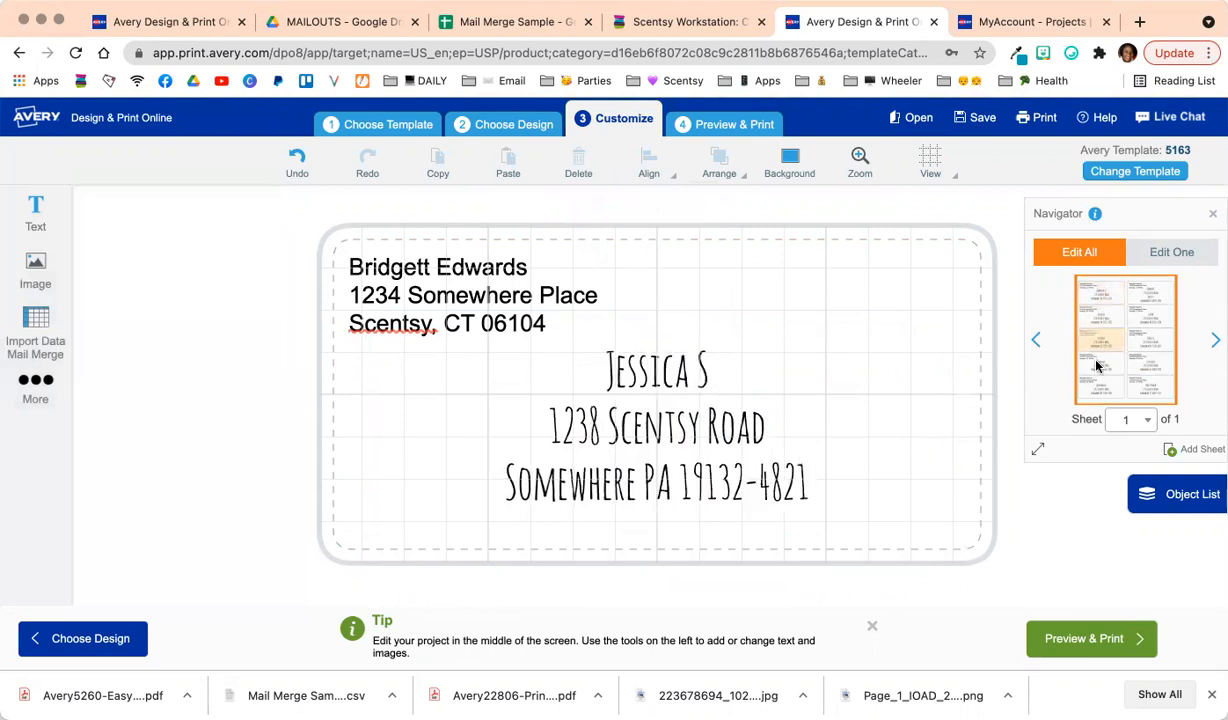
left_click(1098, 385)
left_click(1098, 388)
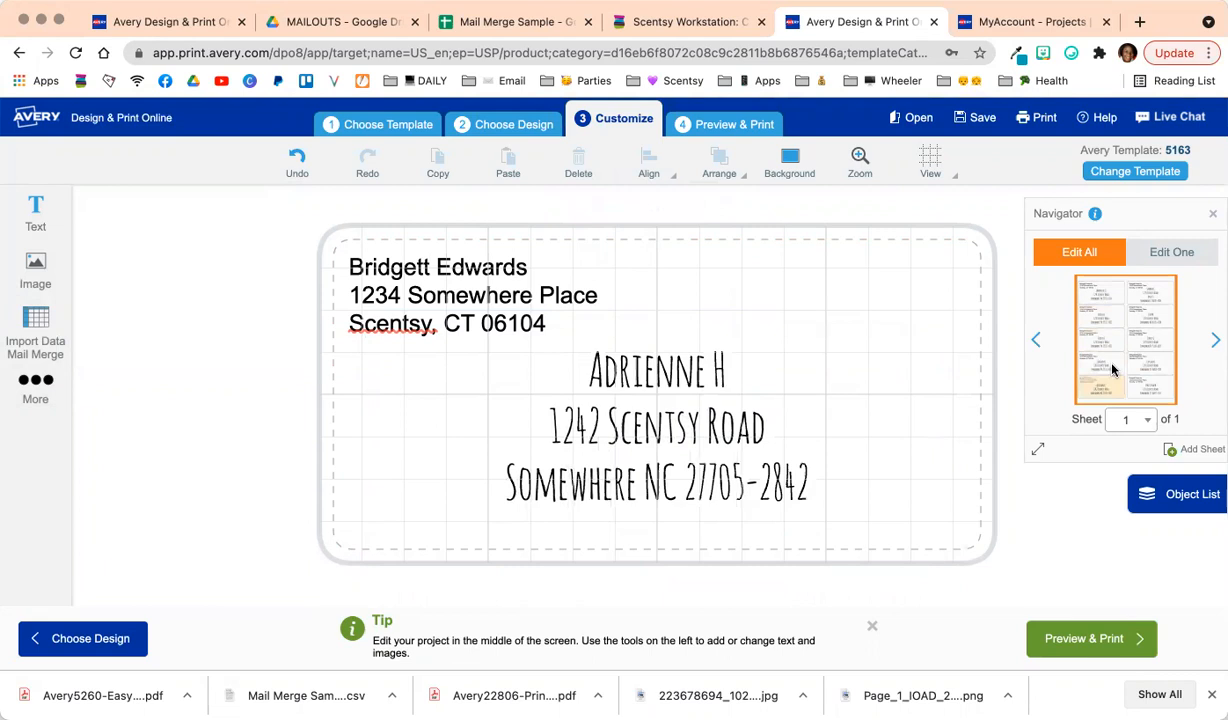
left_click(1157, 311)
left_click(1157, 318)
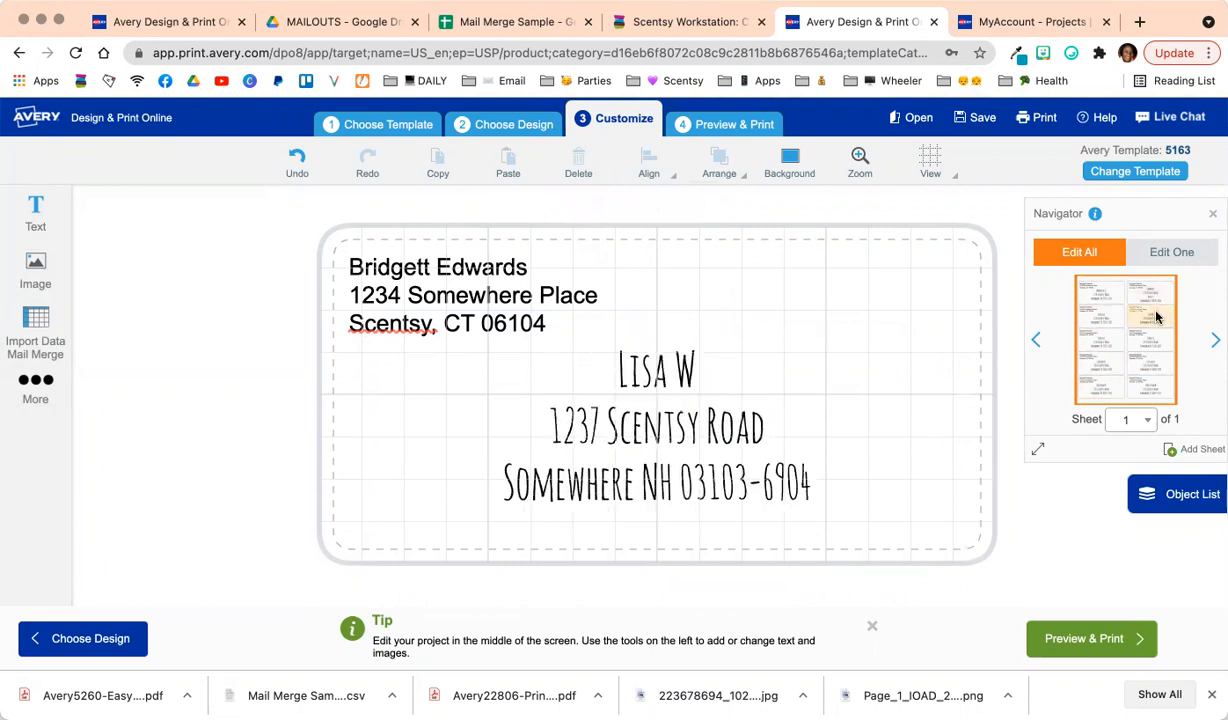
left_click(978, 116)
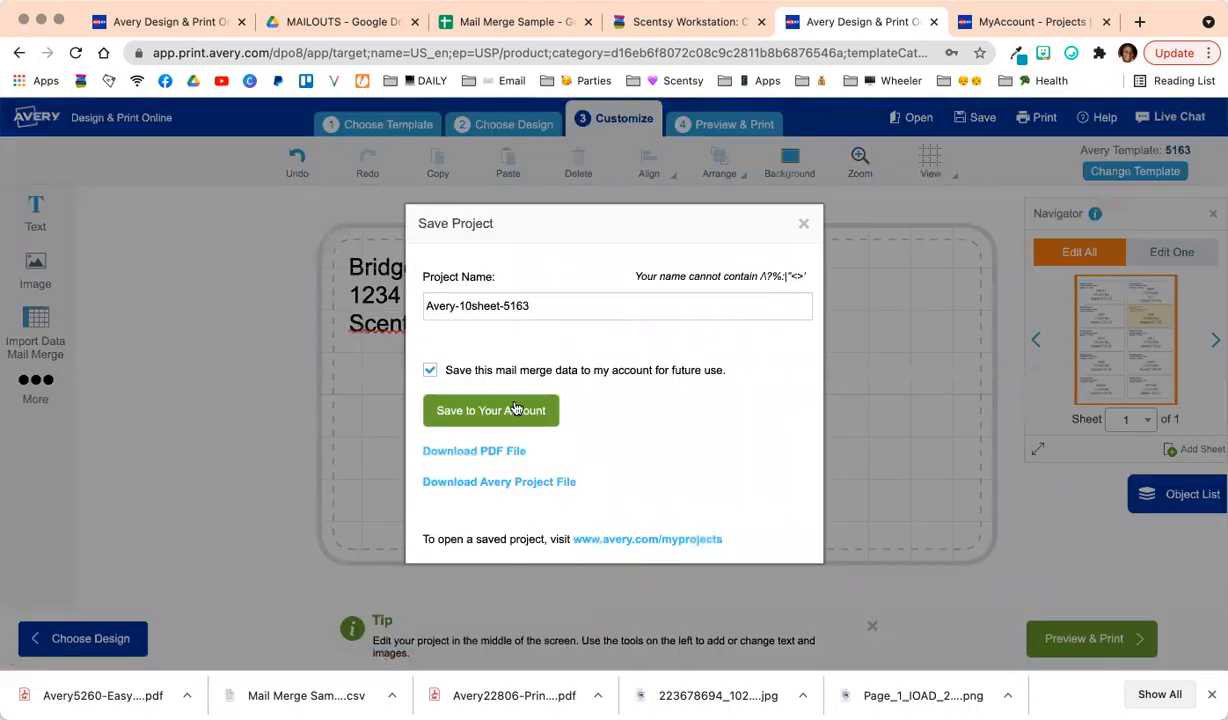
Download the PDF and save Avery-10sheet-5163 to the account, replacing the saved merge data file.
left_click(475, 458)
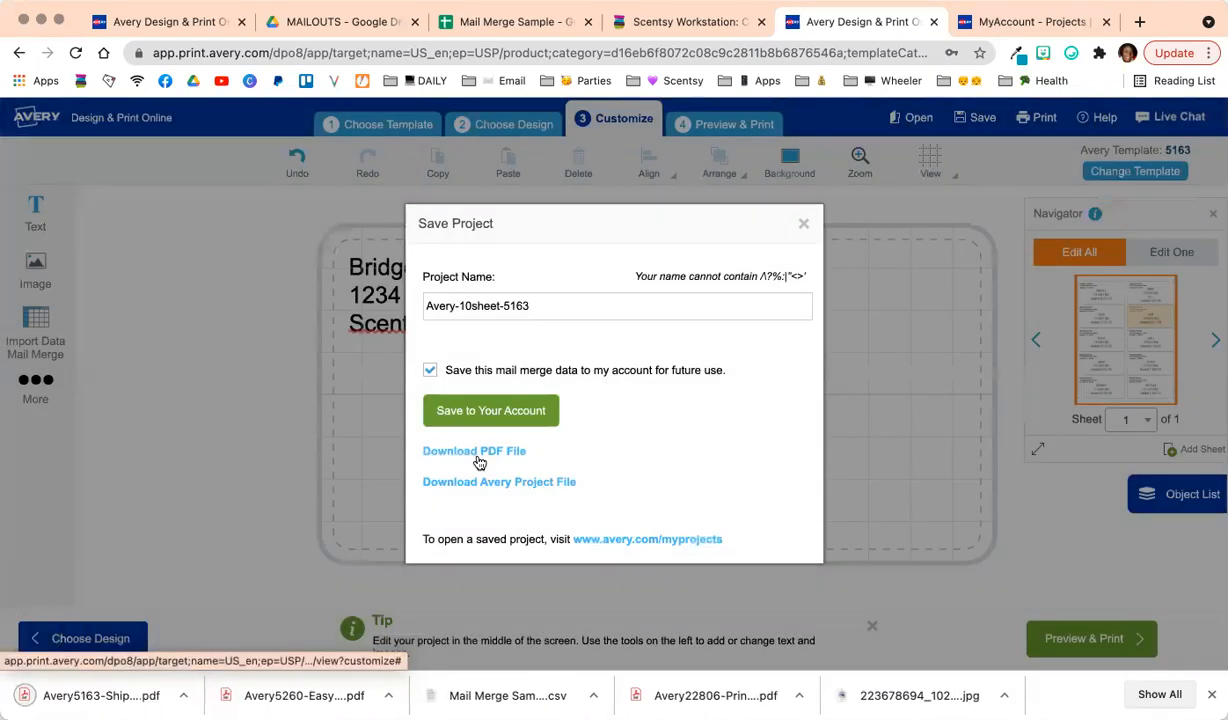
left_click(479, 414)
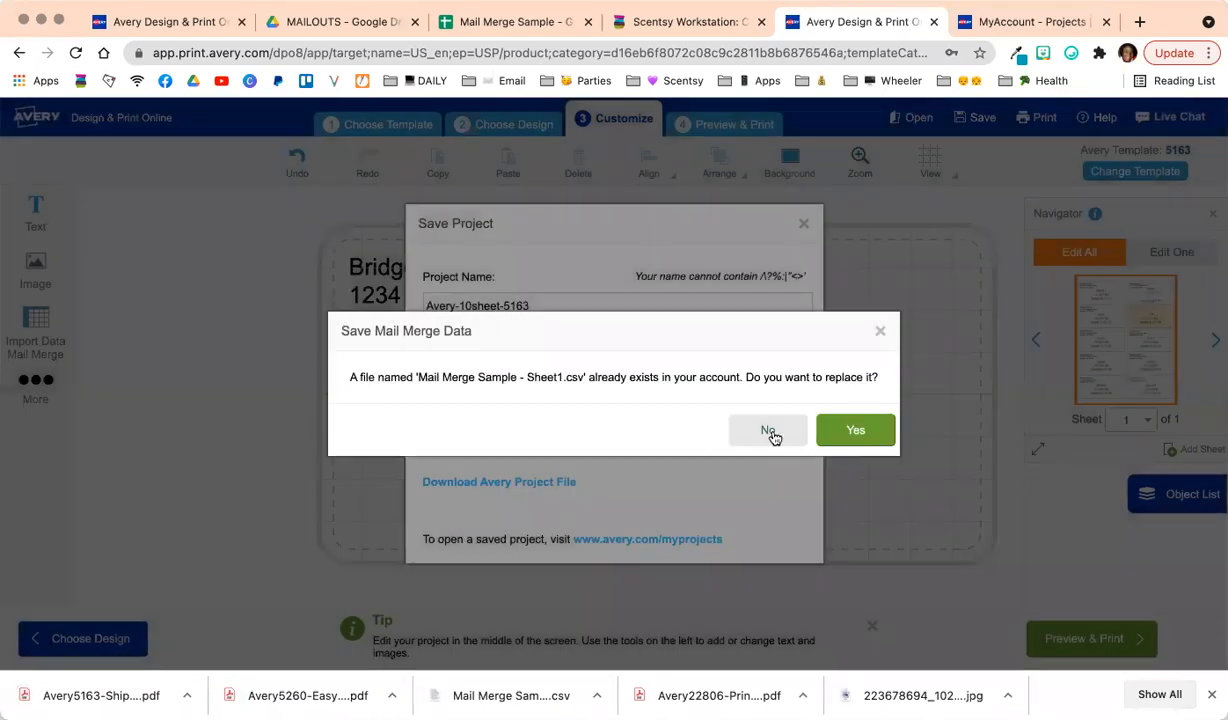
left_click(830, 430)
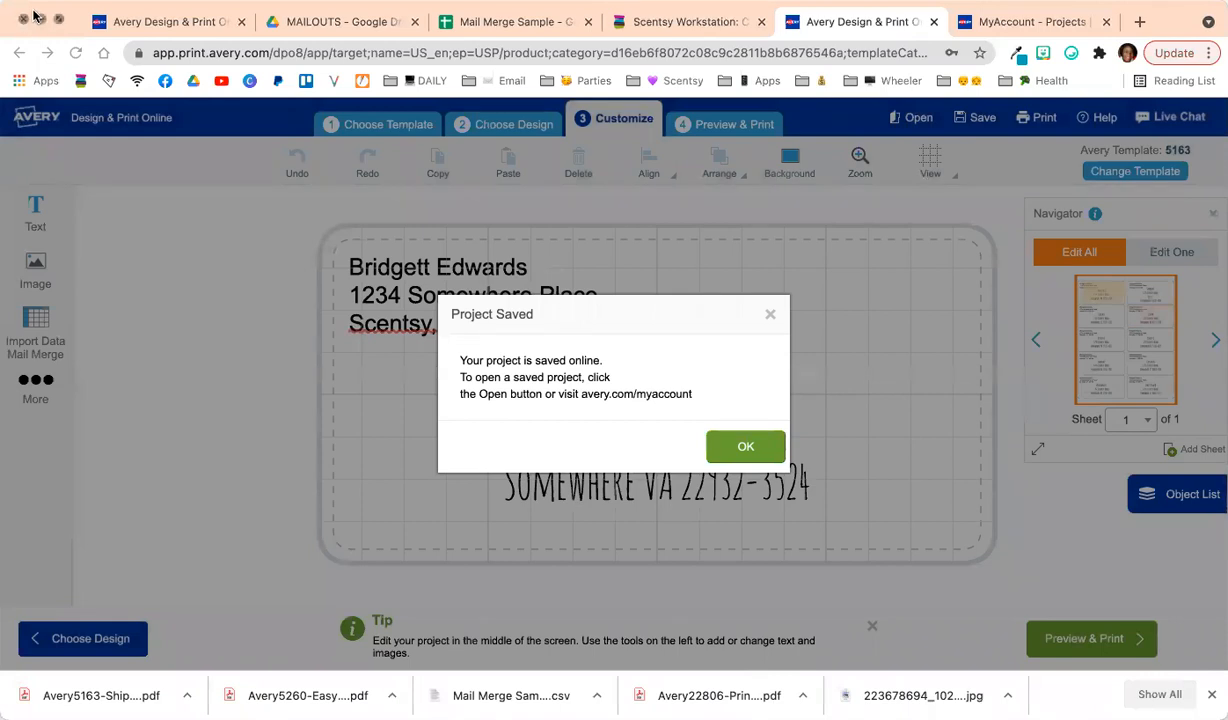
left_click(746, 447)
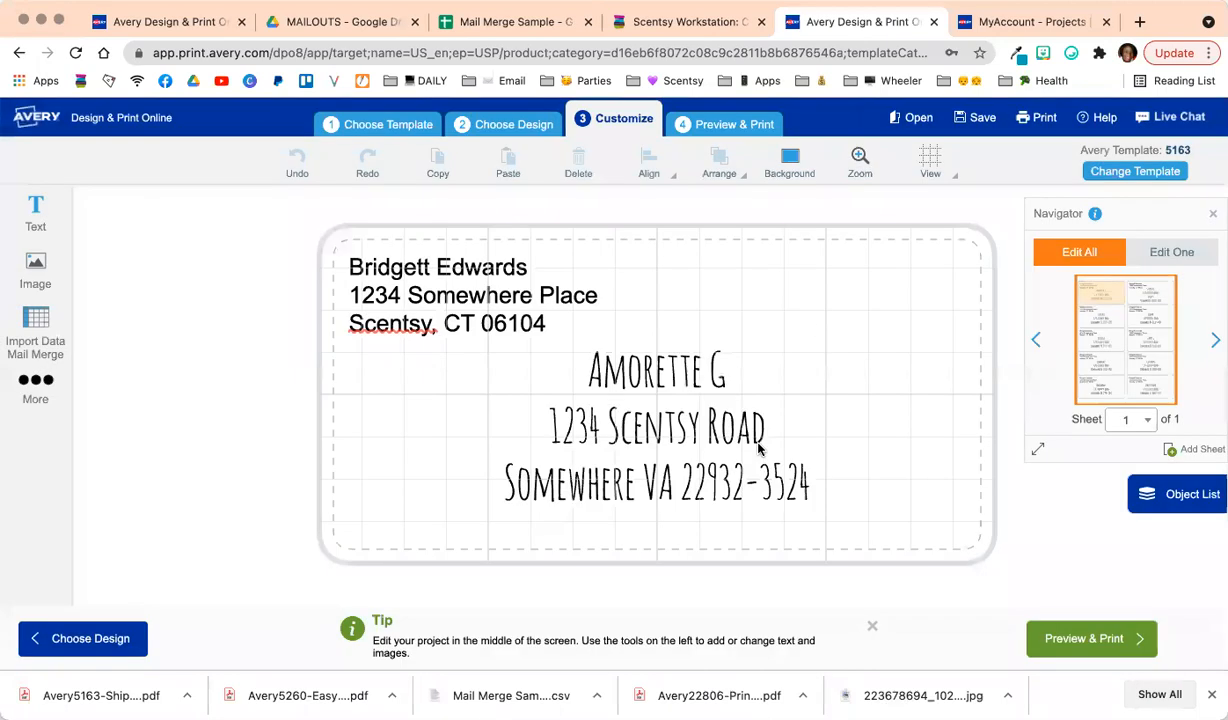